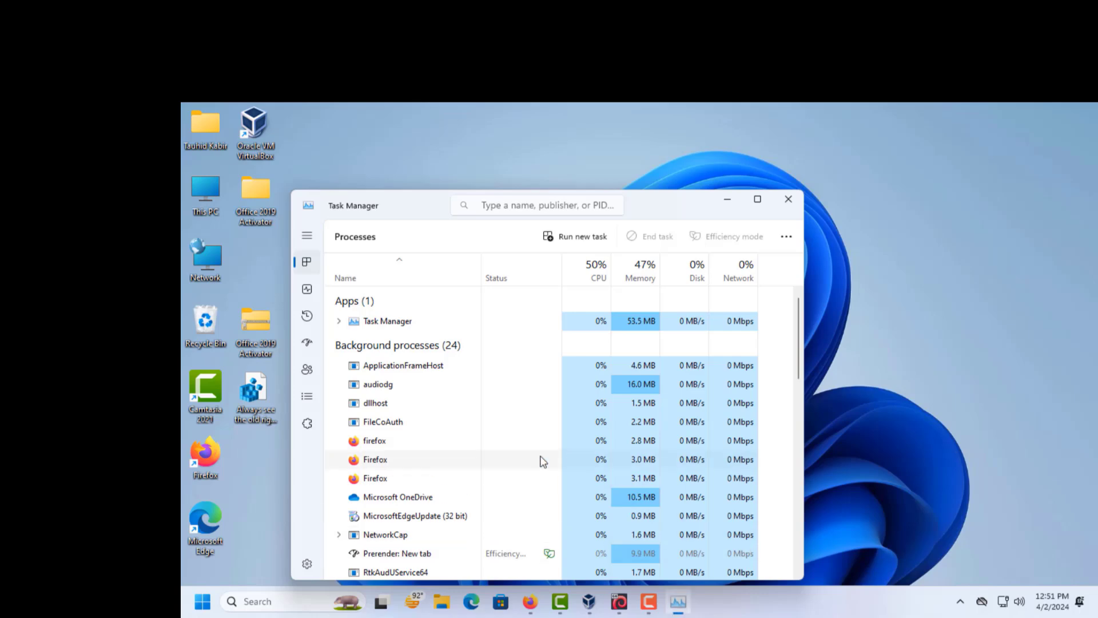
Step: Check the CPU's virtualization status in the maximized Task Manager performance view, and close Task Manager
click(307, 290)
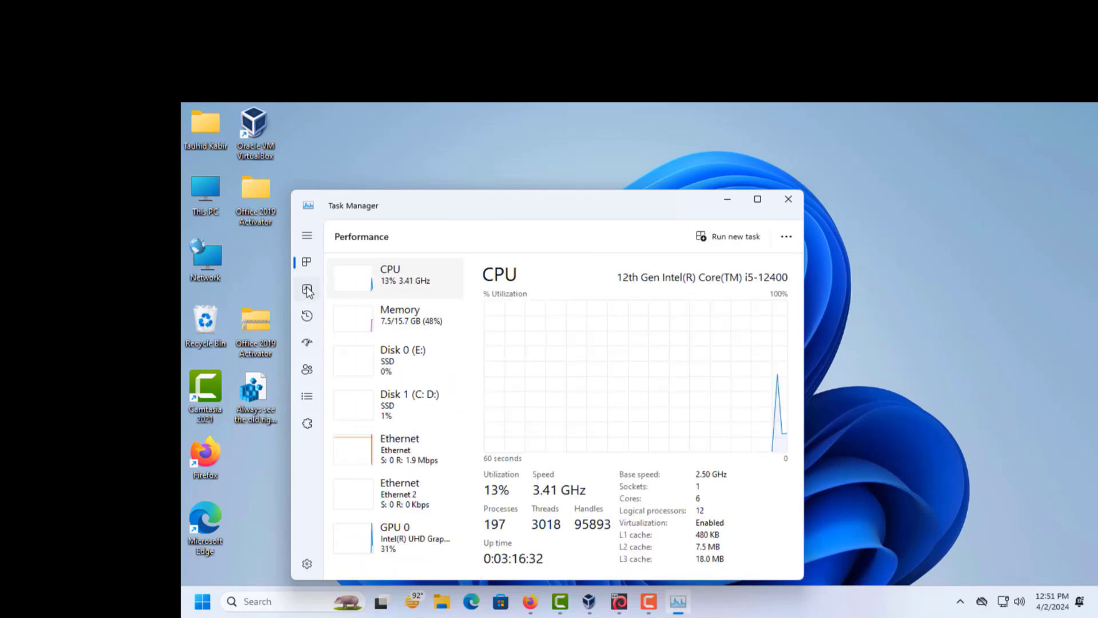
click(756, 203)
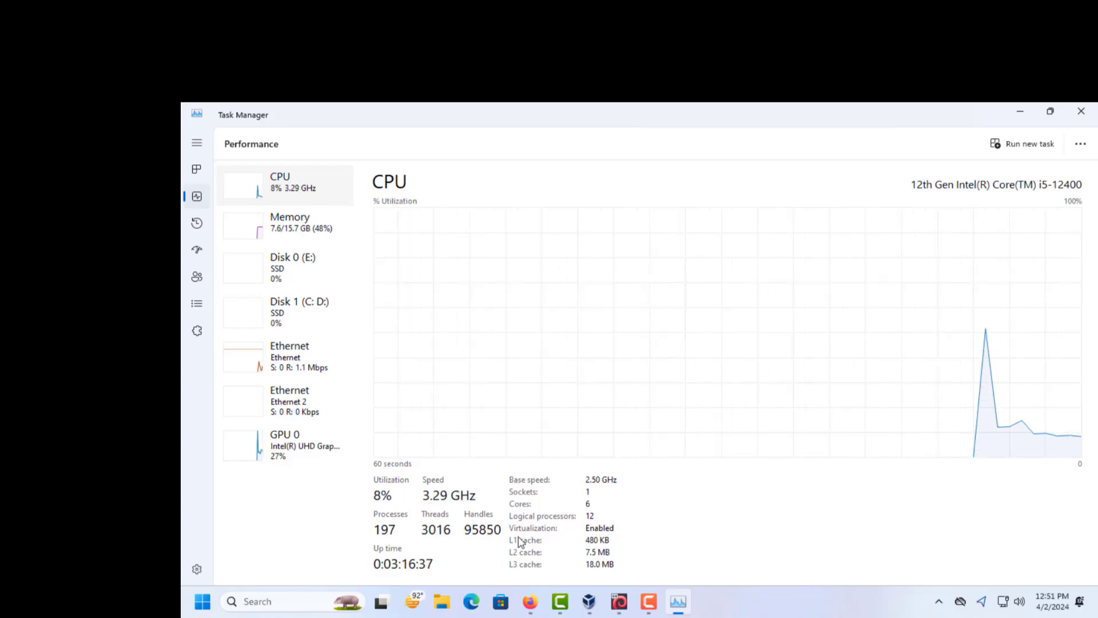
click(1081, 111)
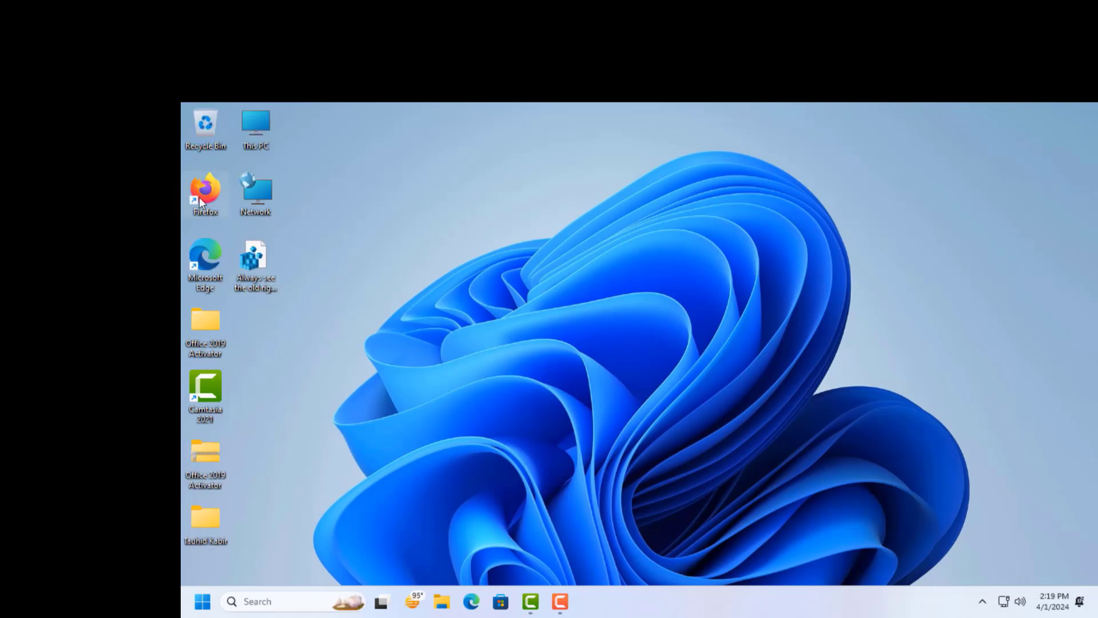
Step: Open Firefox, load the Google home page and search for virtualbox
double_click(199, 197)
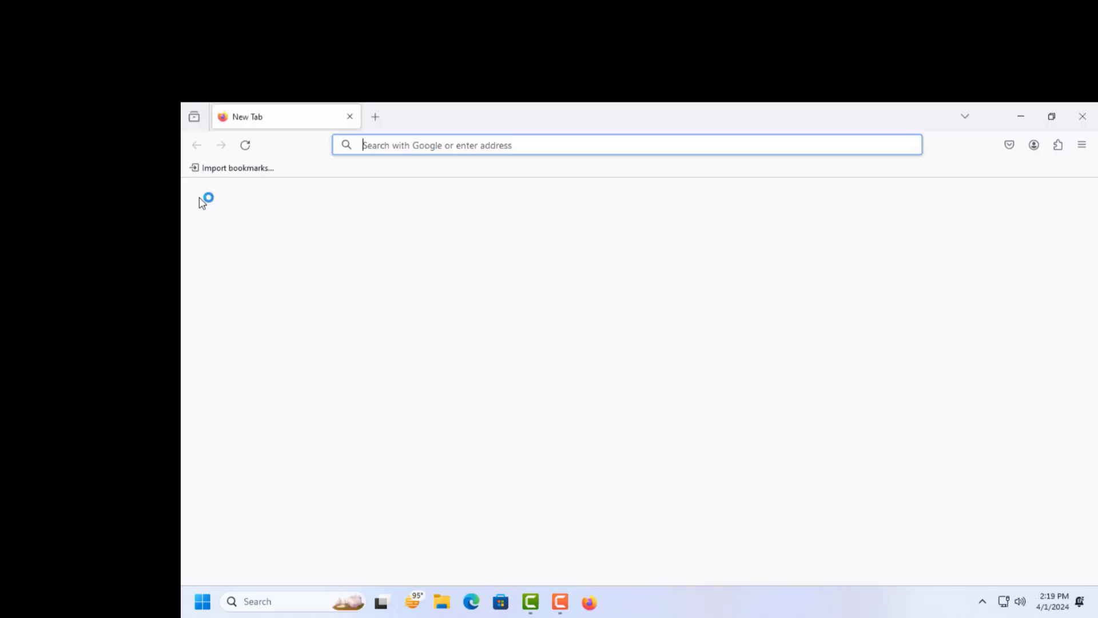
text(g)
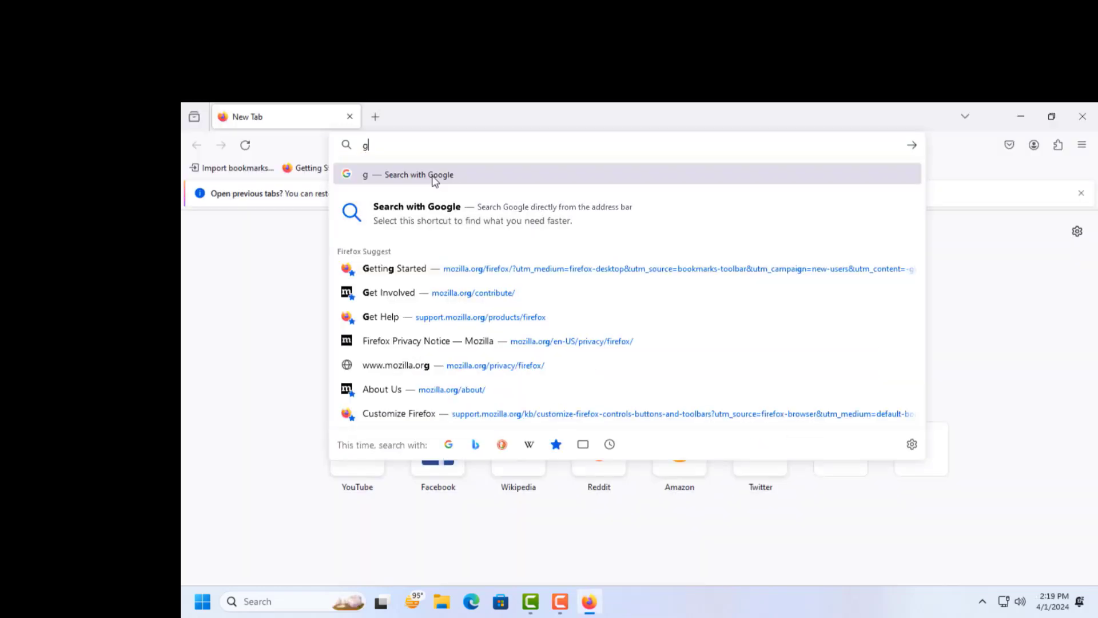
text(oogle)
key(Return)
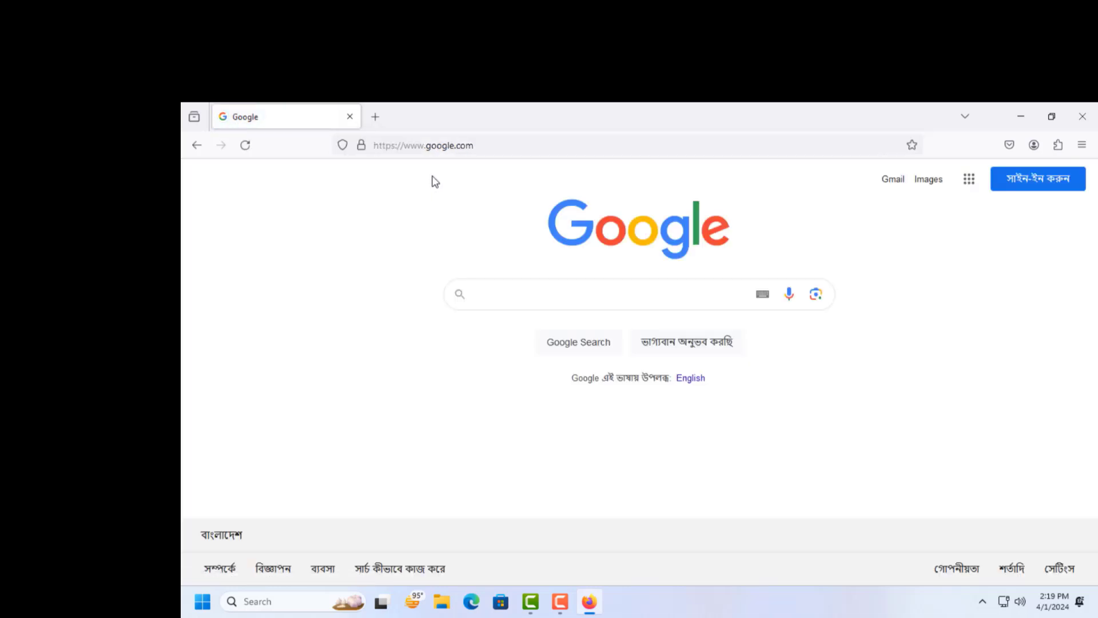
text(vir)
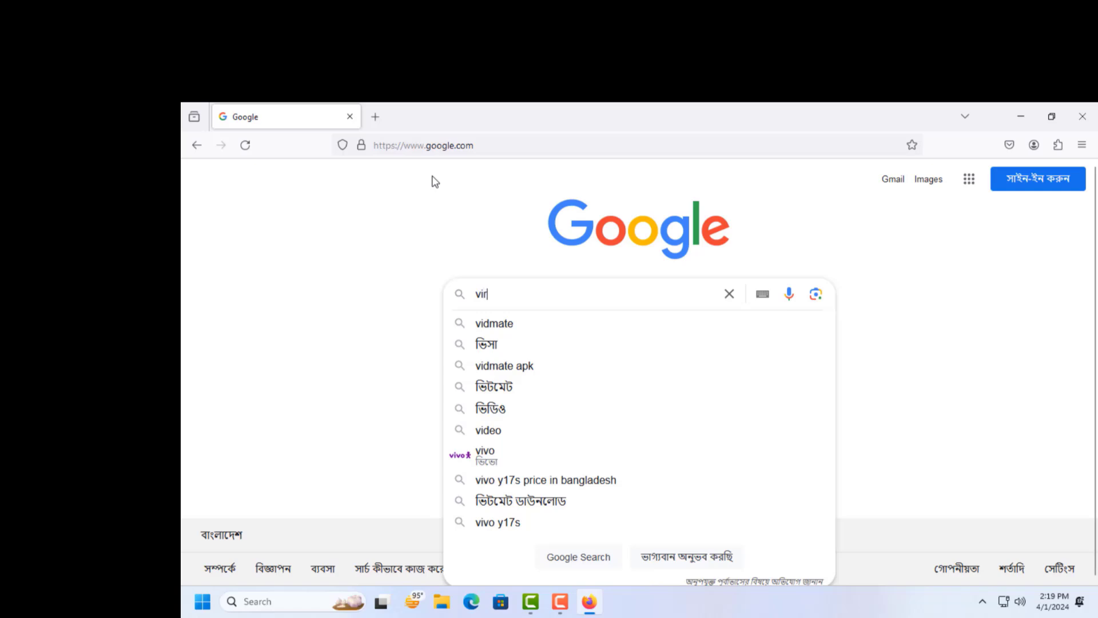
text(tual)
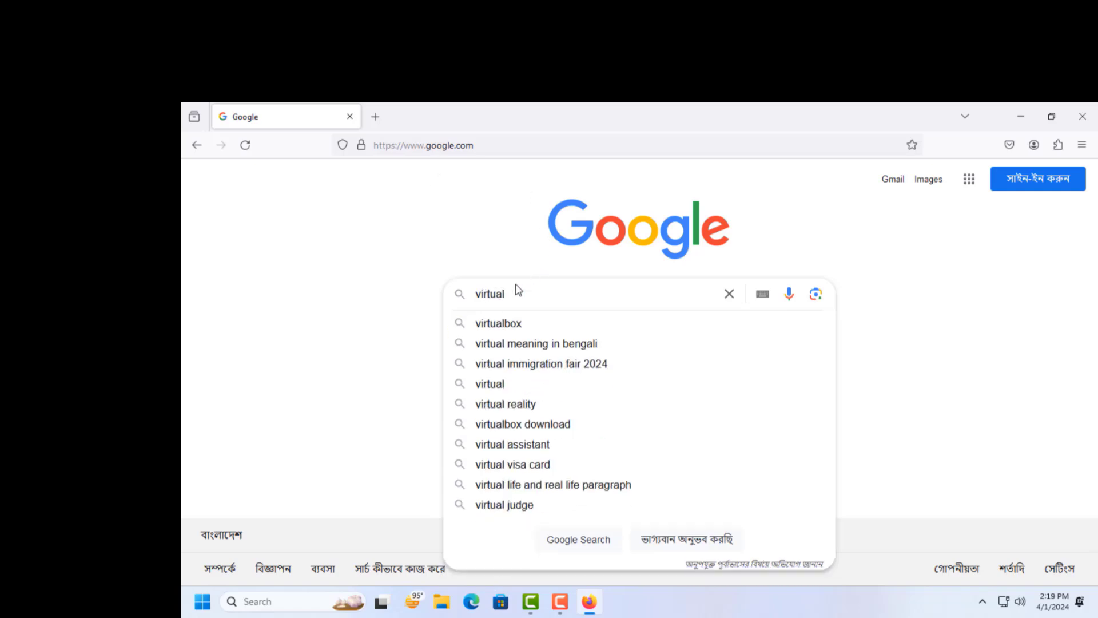
click(496, 324)
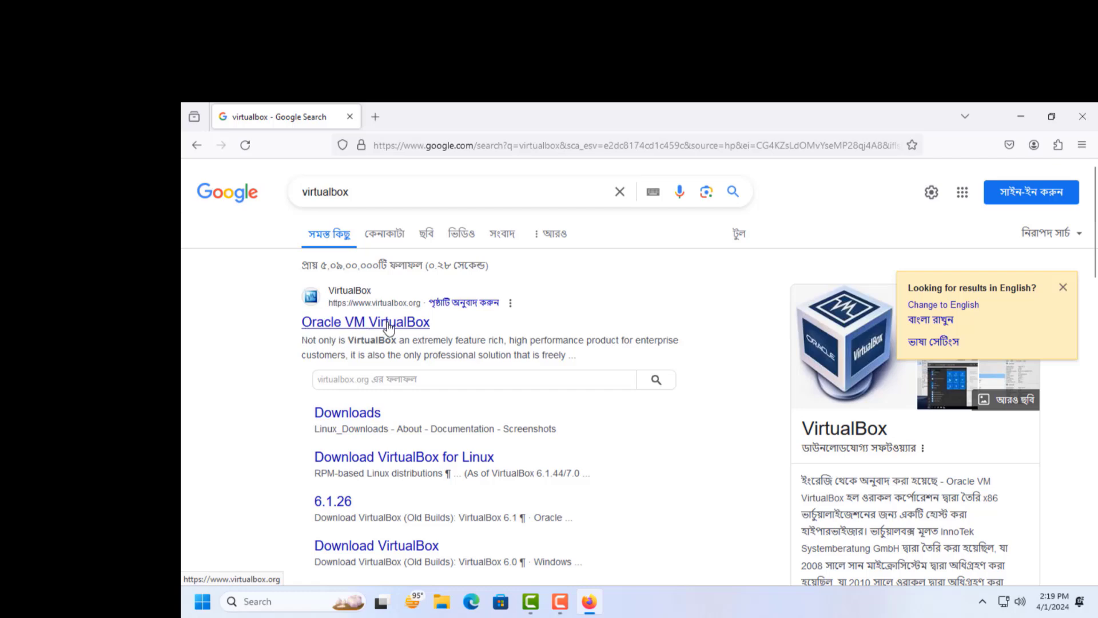
Step: Open the Oracle VM VirtualBox website and download the VirtualBox 7.0.14 platform package for Windows hosts
click(388, 323)
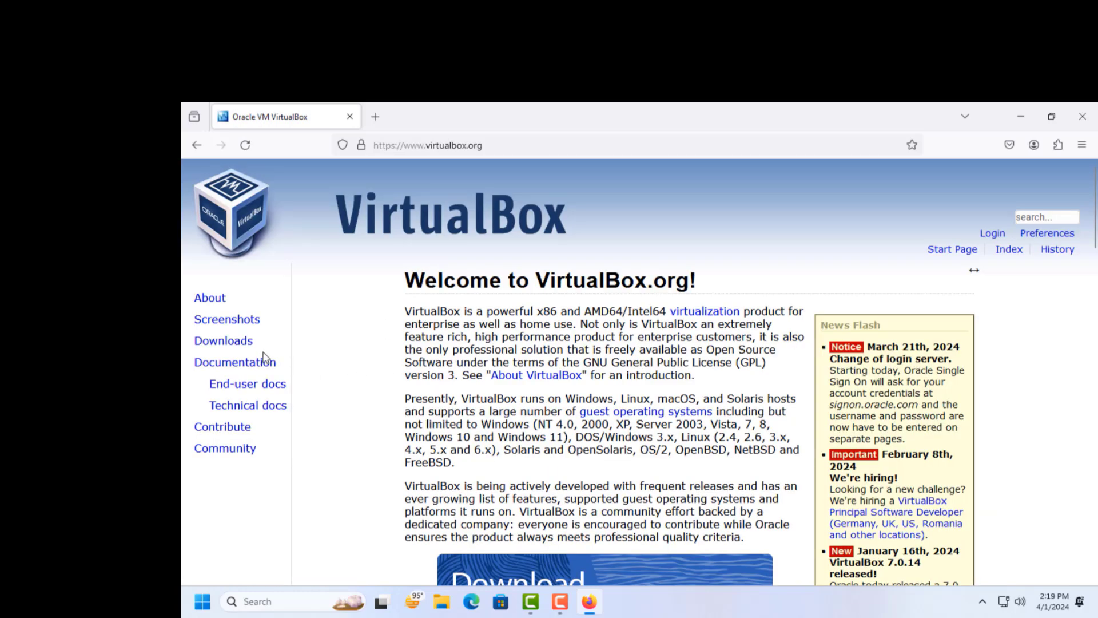
click(224, 341)
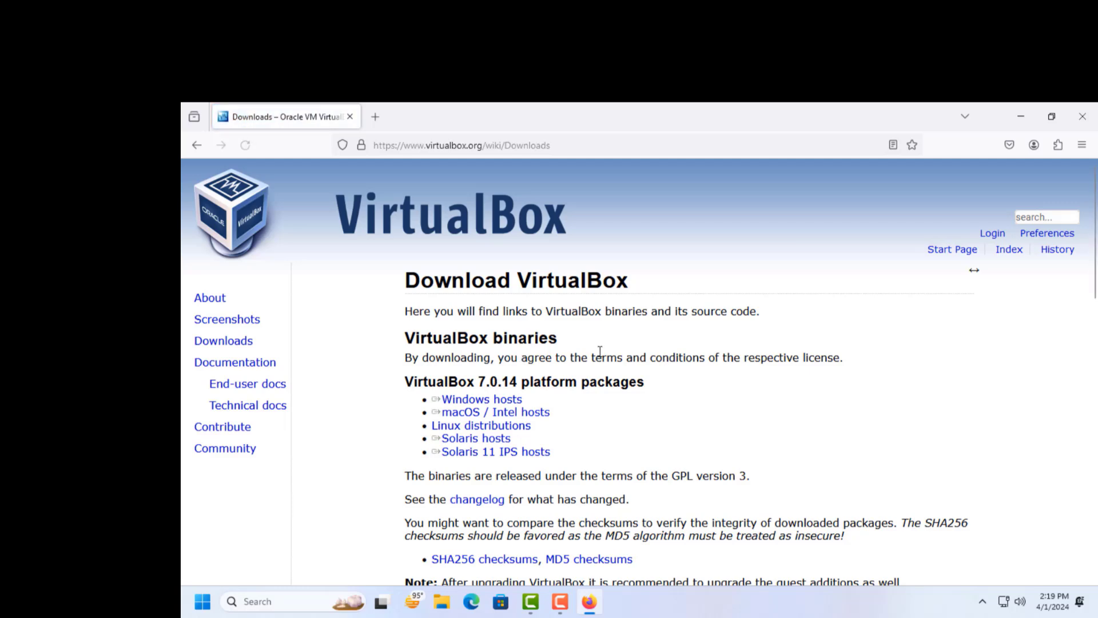
click(478, 402)
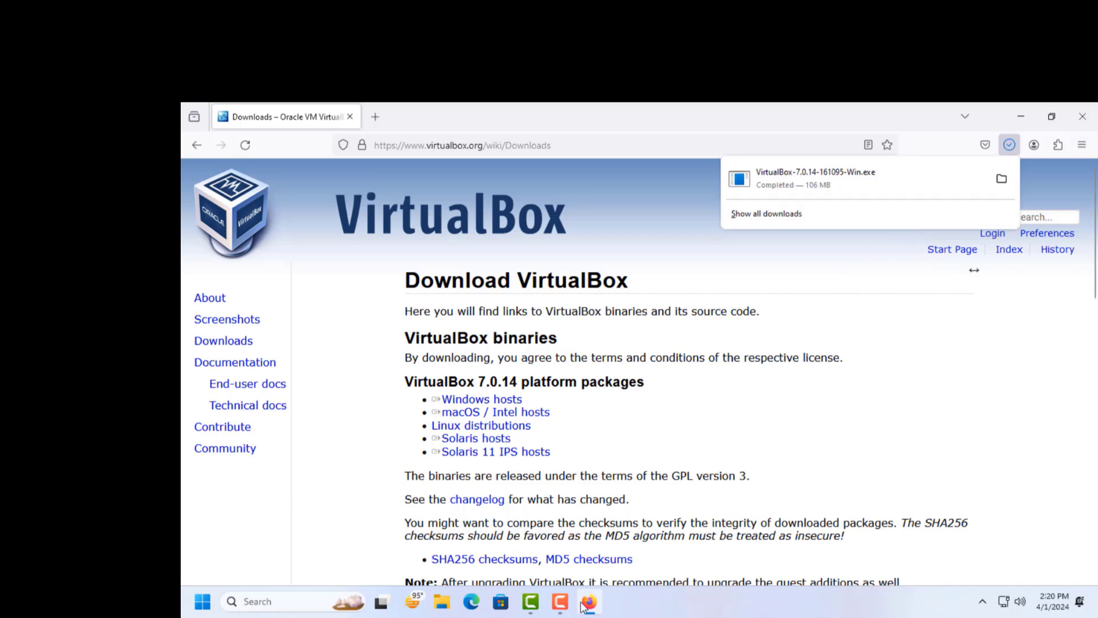
Step: Download the VirtualBox 7.0.14 Oracle VM VirtualBox Extension Pack for all supported platforms
scroll(398, 428, down, 3)
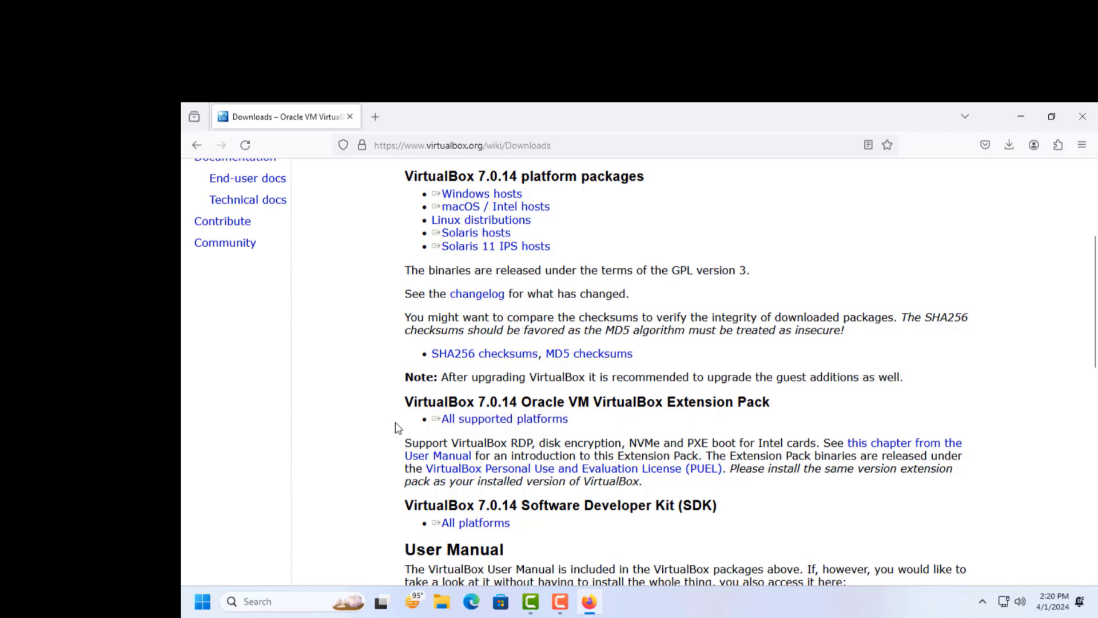
triple_click(506, 420)
click(490, 422)
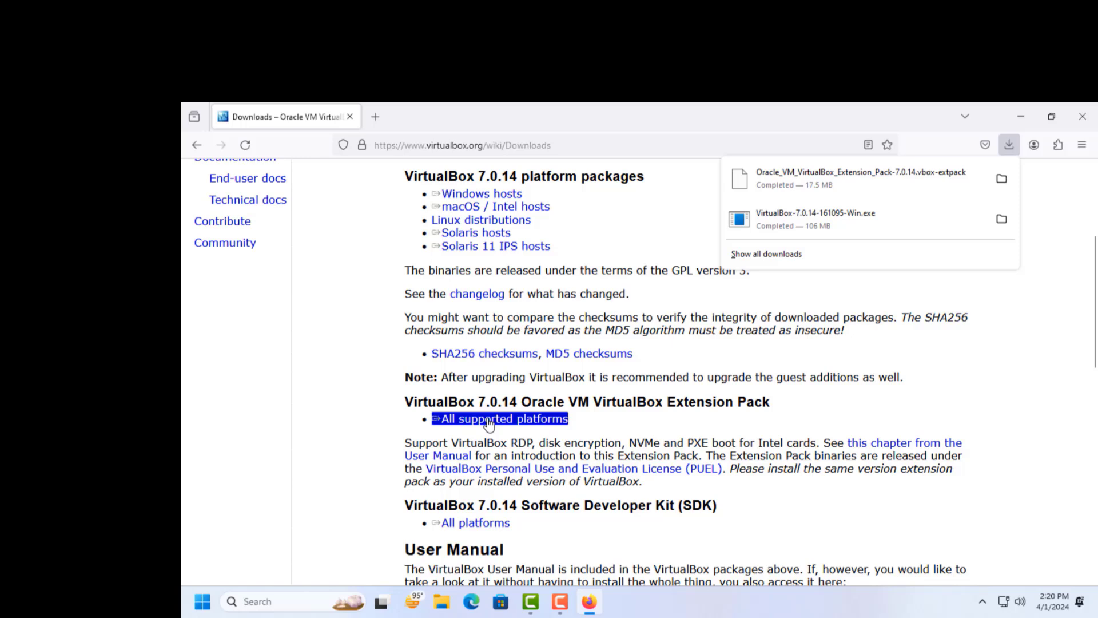
Step: Try to install VirtualBox by running VirtualBox-7.0.14-161095-Win from the Downloads folder, and dismiss the setup dialogs
click(1003, 222)
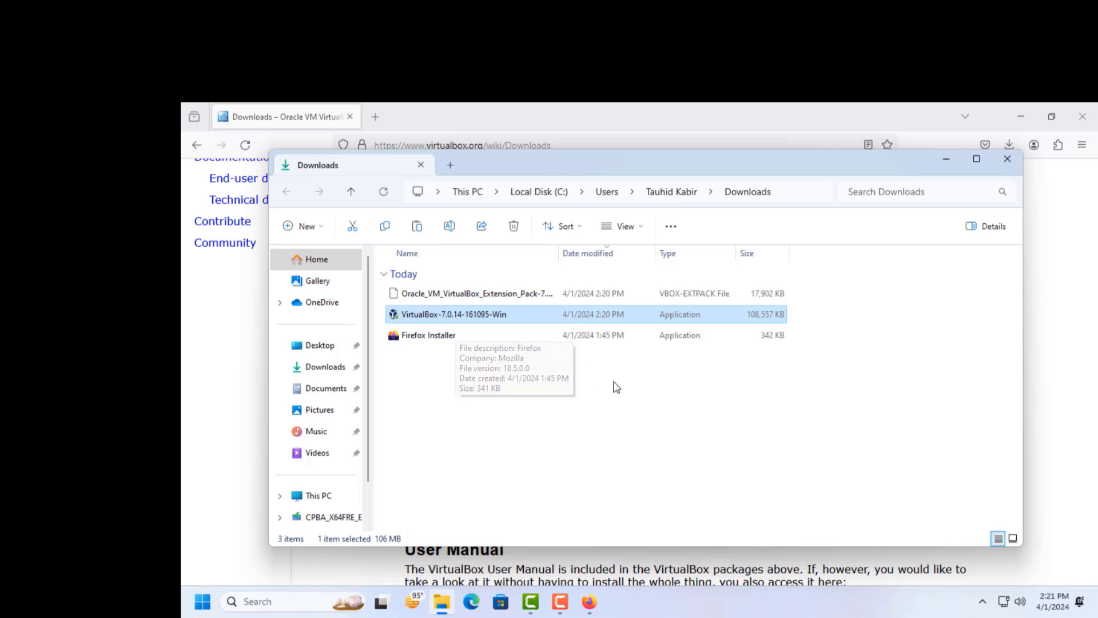
double_click(418, 316)
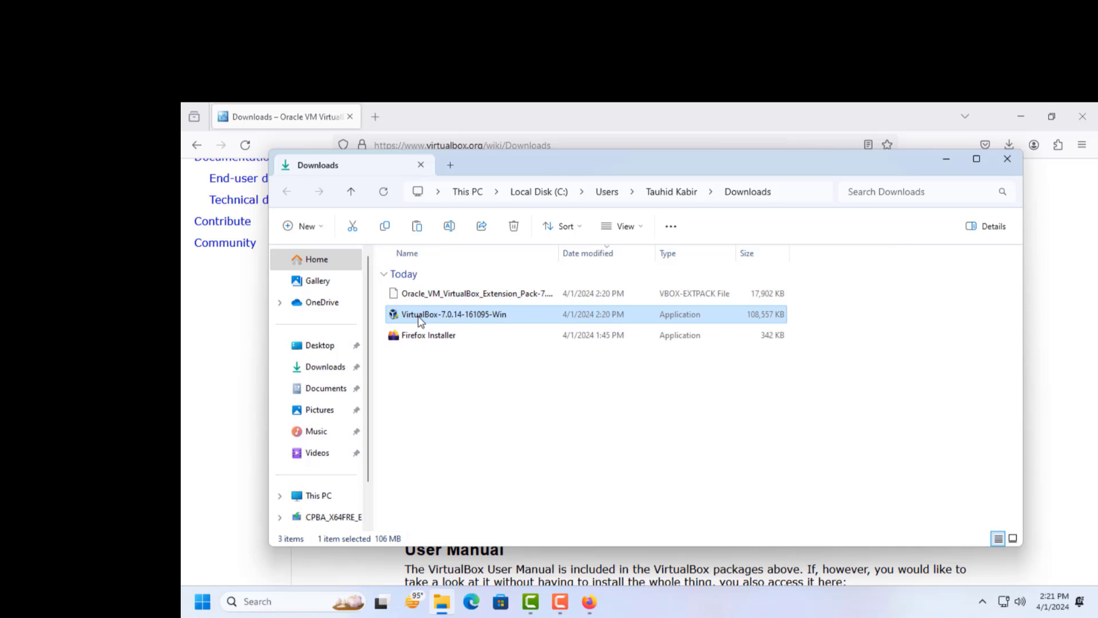
double_click(420, 315)
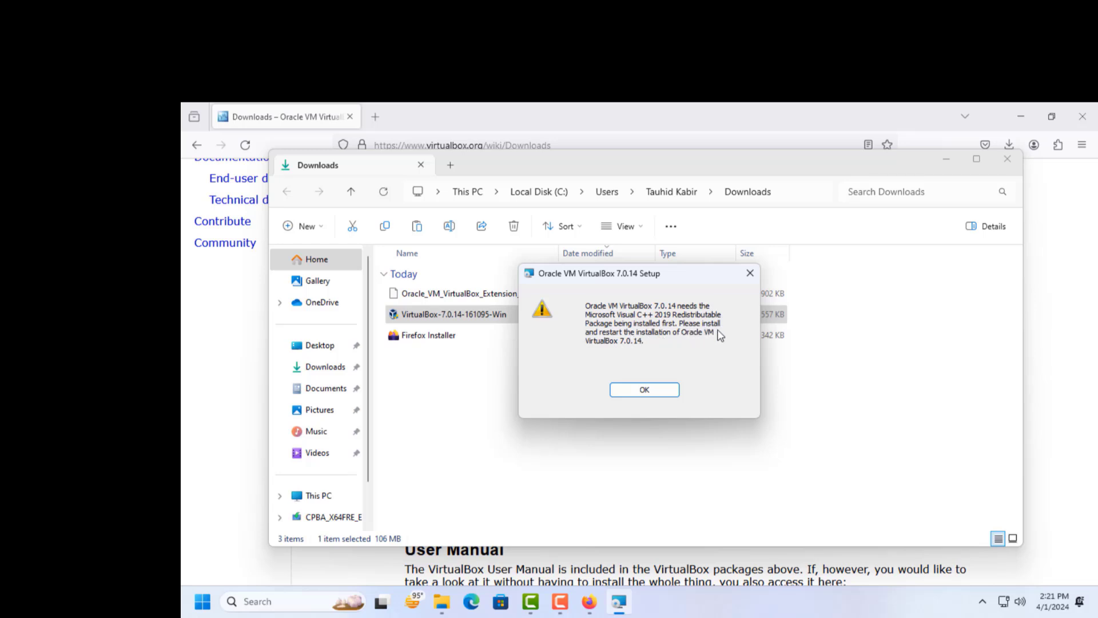
click(642, 390)
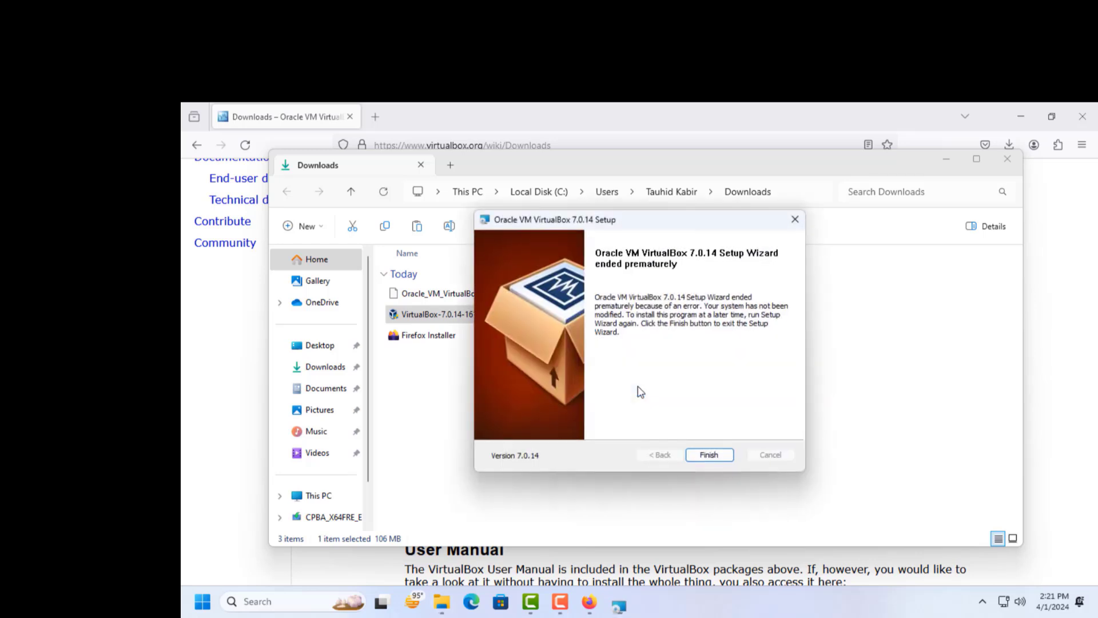
click(709, 456)
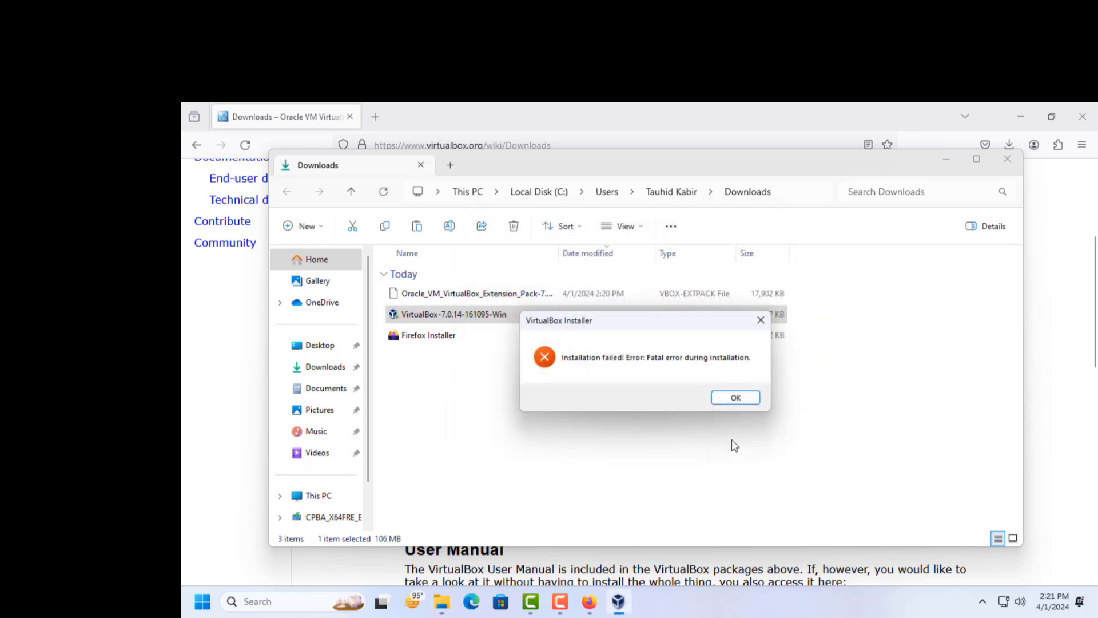
click(743, 400)
Step: Open Microsoft Learn's latest supported Visual C++ Redistributable page from the search results and download the X64 version, vc_redist.x64.exe
click(560, 602)
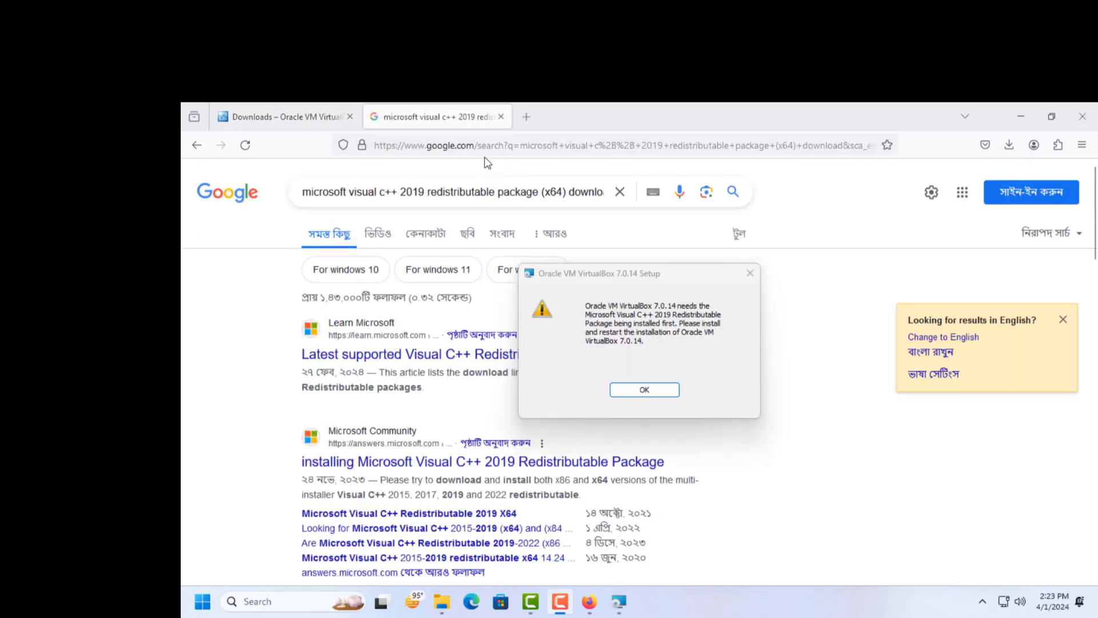
click(354, 351)
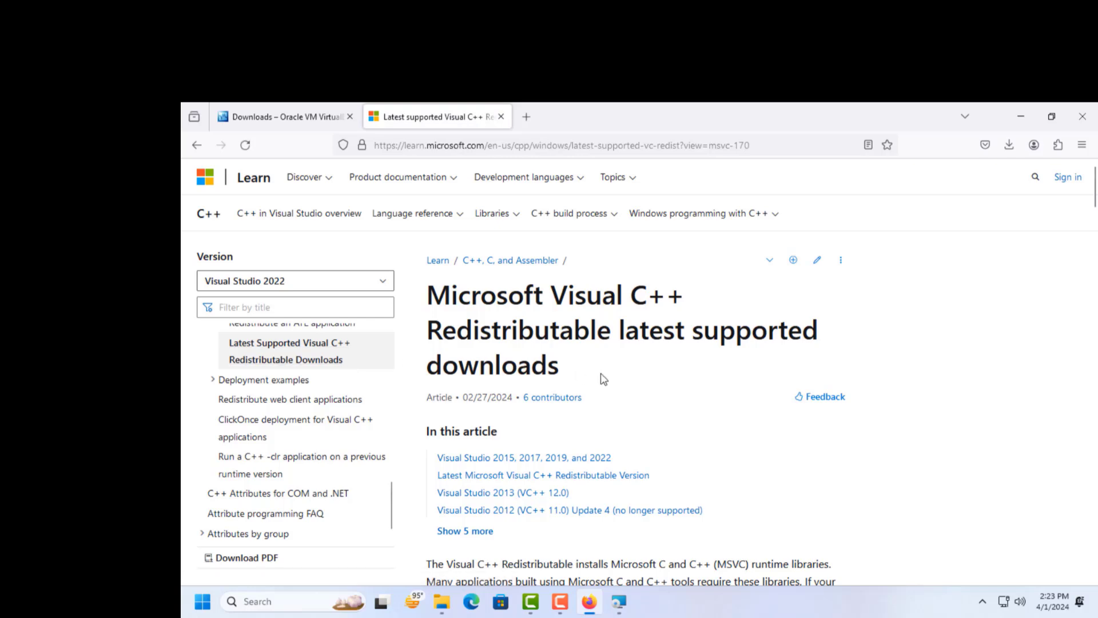
scroll(603, 380, down, 1)
click(603, 386)
scroll(690, 444, down, 2)
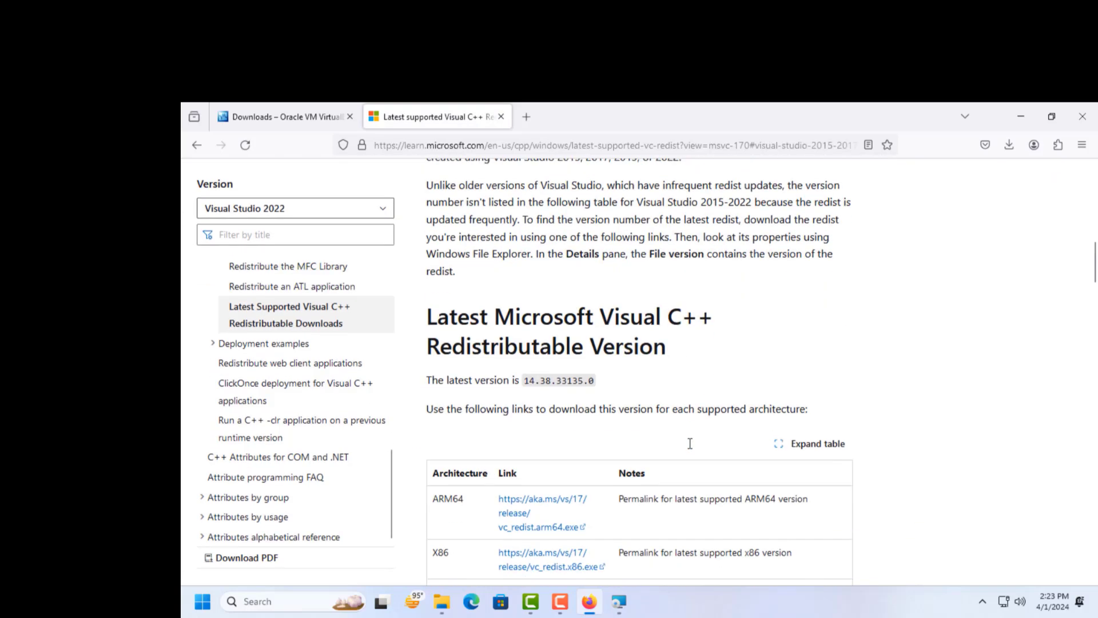
scroll(690, 443, down, 1)
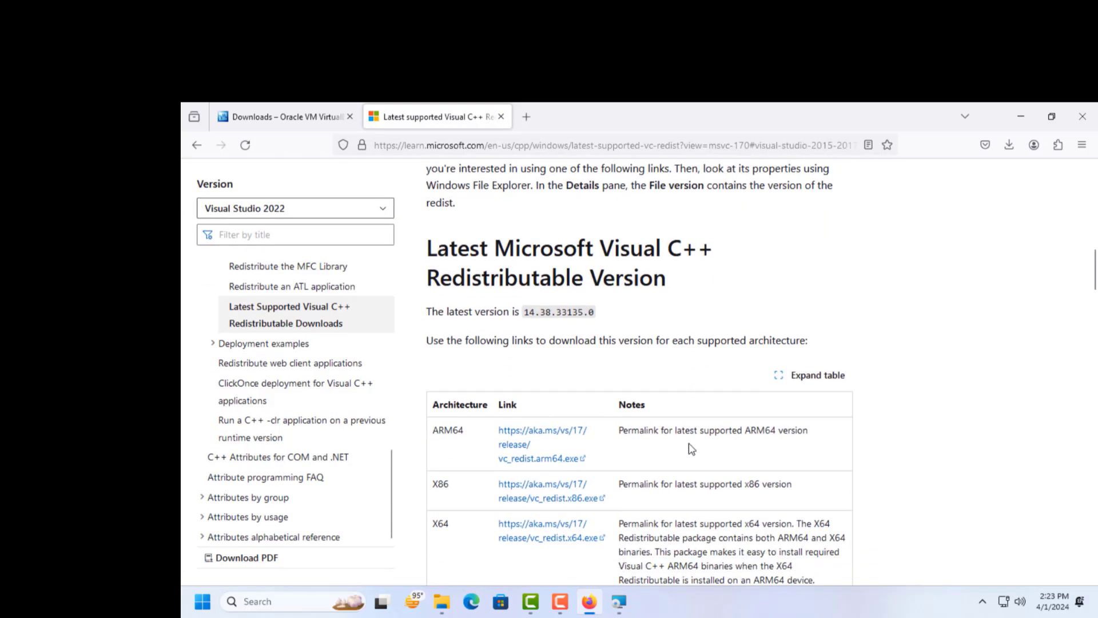
scroll(691, 449, down, 1)
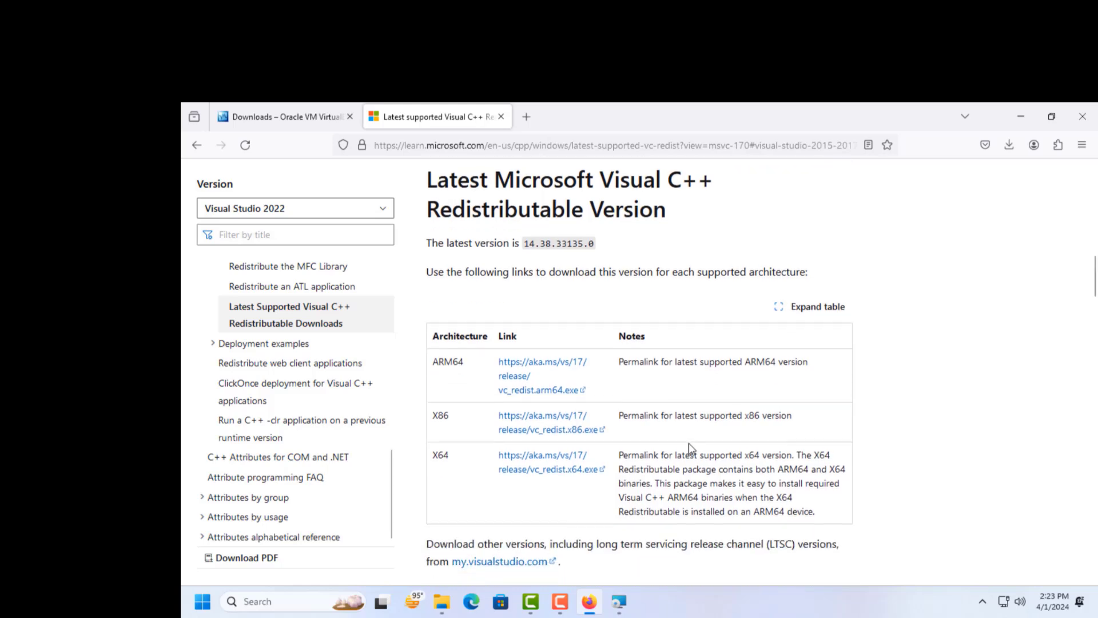
scroll(689, 442, up, 1)
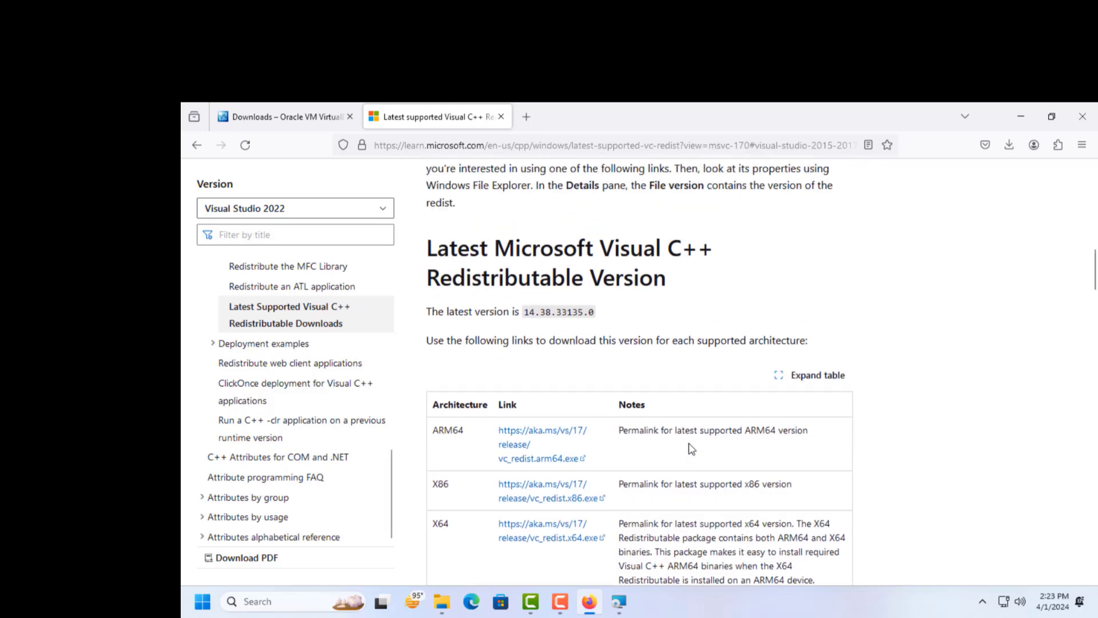
scroll(690, 448, down, 1)
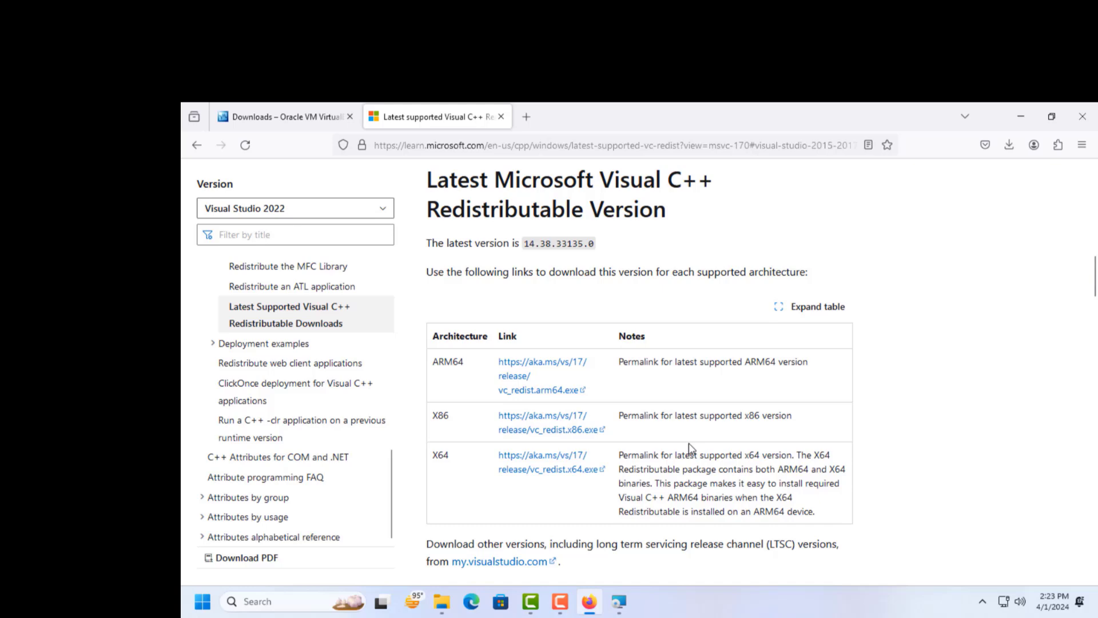
click(526, 477)
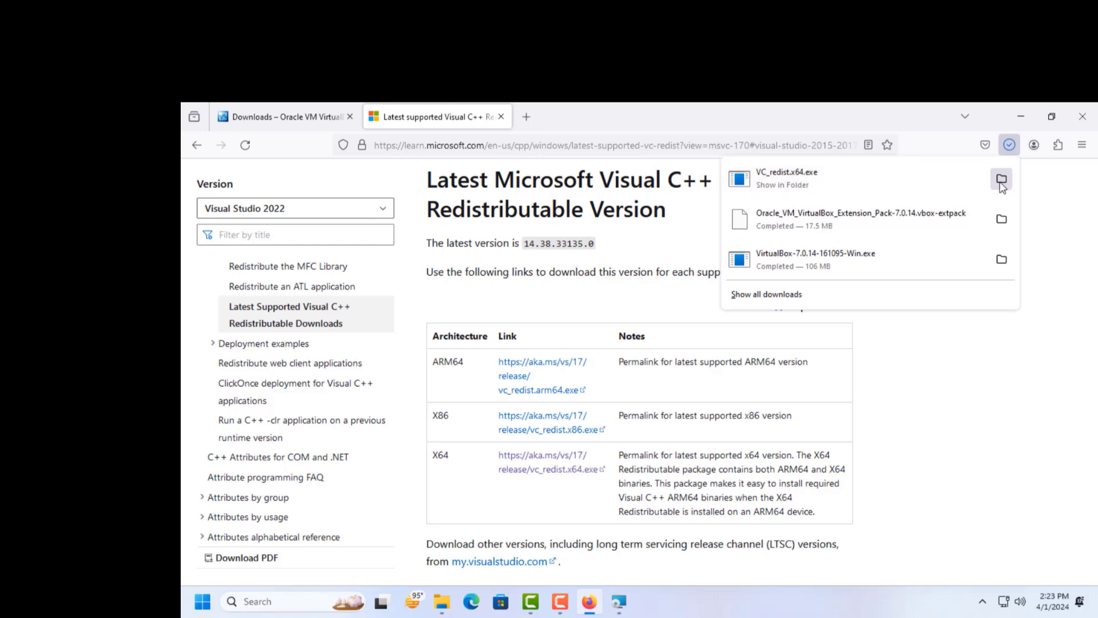
Step: Install the Visual C++ 2015-2022 Redistributable from VC_redist.x64 in the Downloads folder, agreeing to the license terms, and close its setup
click(1001, 182)
double_click(430, 355)
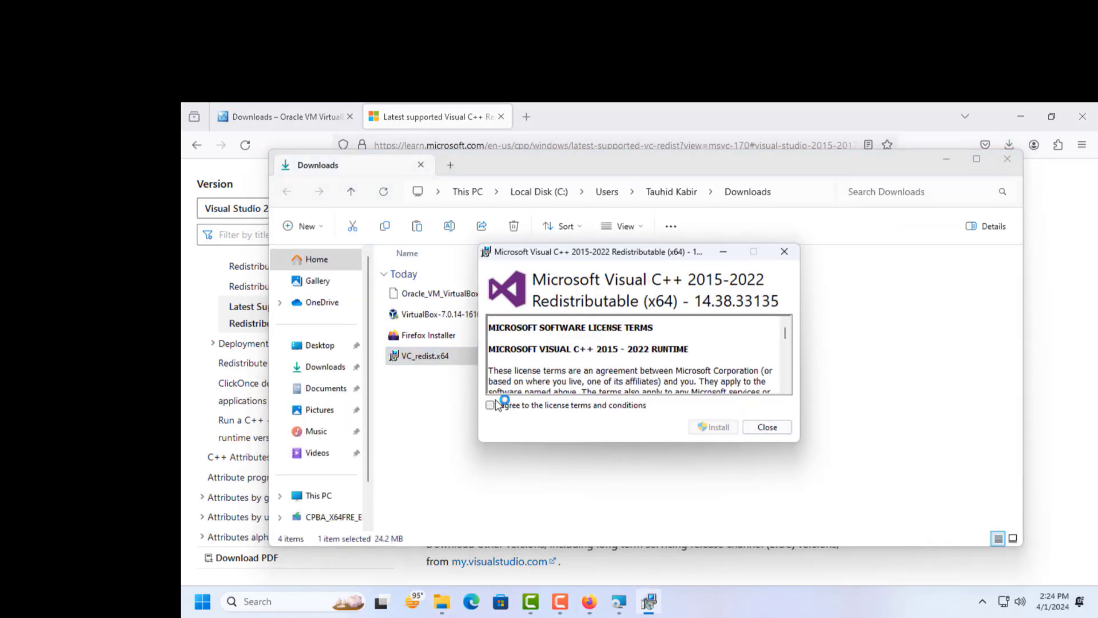
click(497, 406)
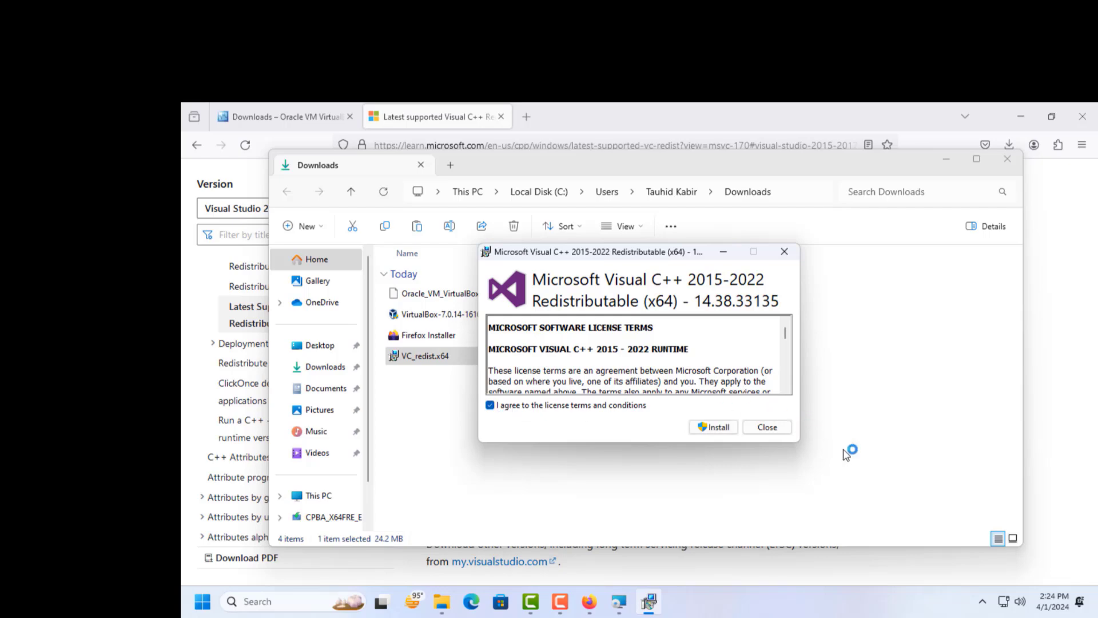
click(715, 430)
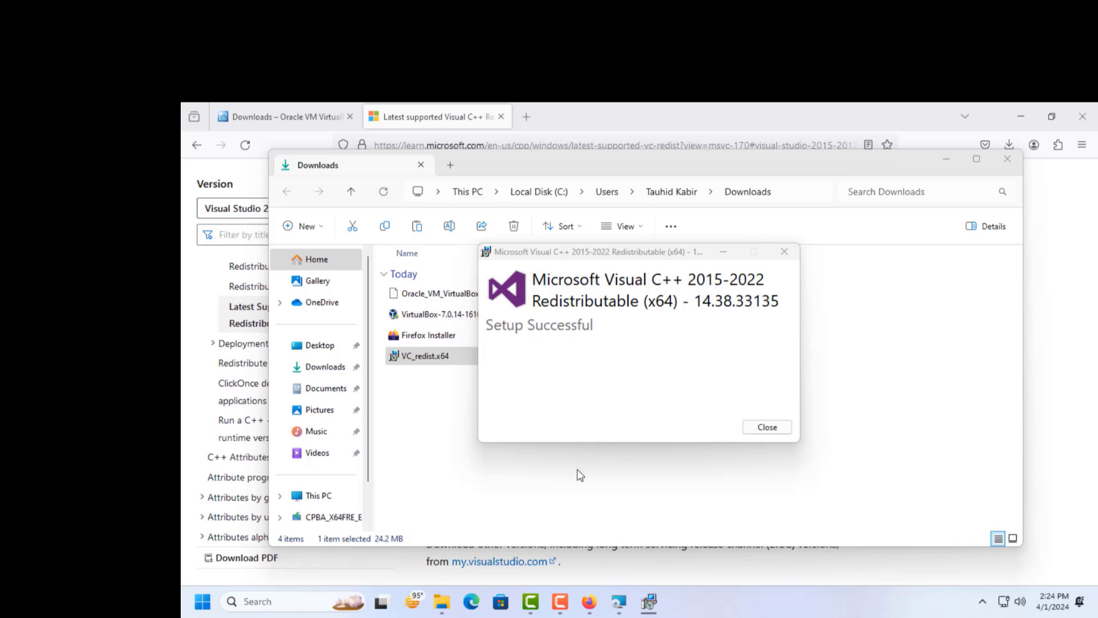
click(767, 427)
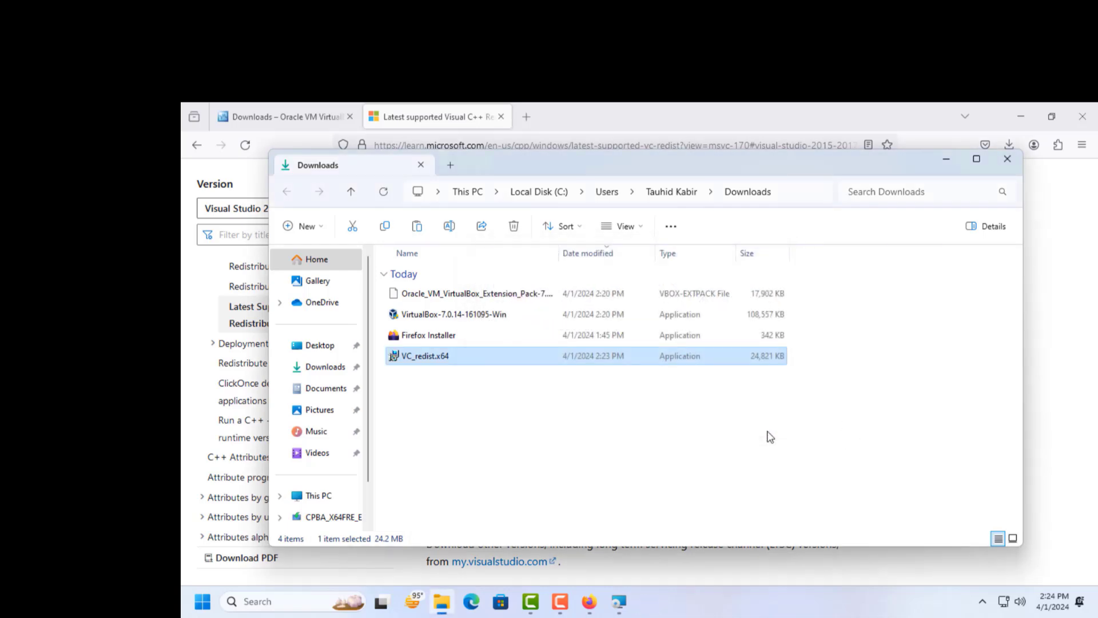
Step: Minimize the Downloads folder and Firefox, and close the remaining VirtualBox 7.0.14 setup and installer dialogs
click(947, 160)
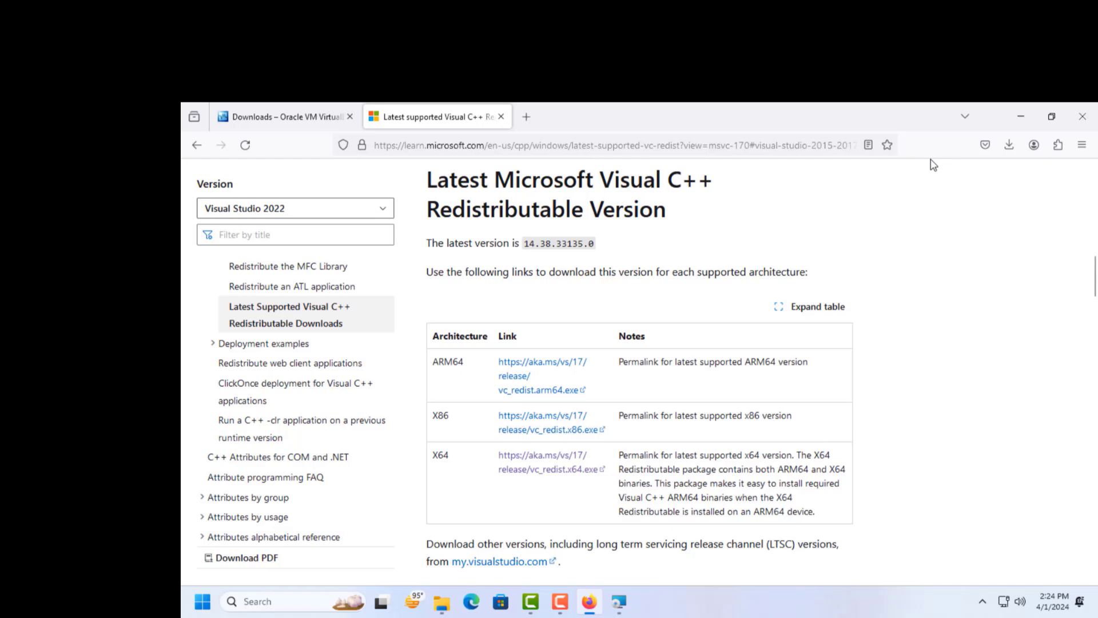
click(1020, 116)
click(847, 391)
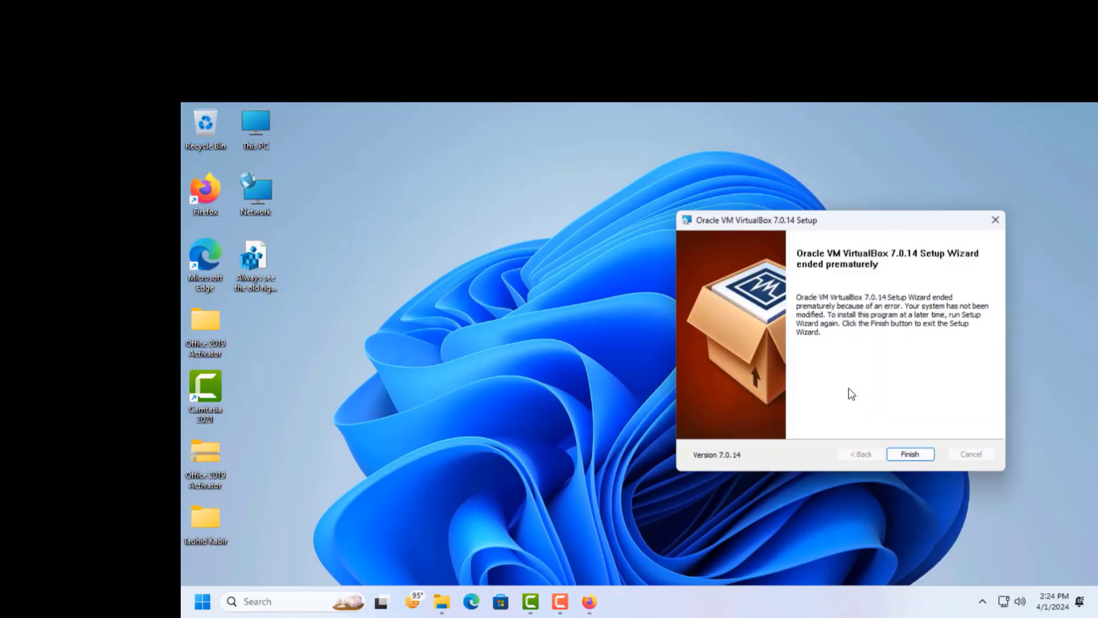
click(911, 455)
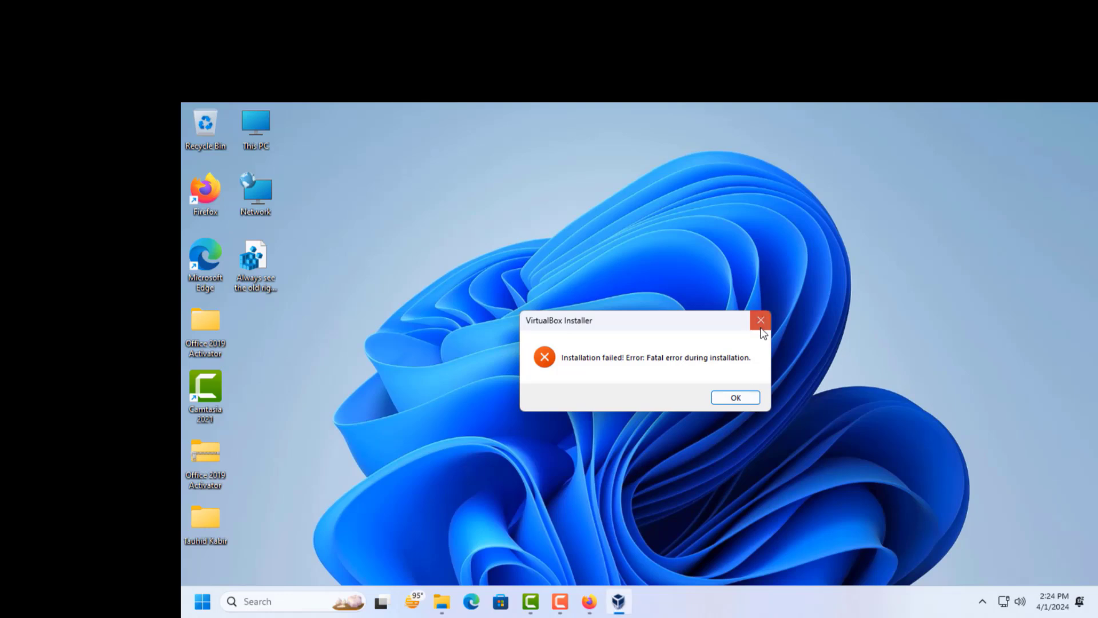
click(755, 321)
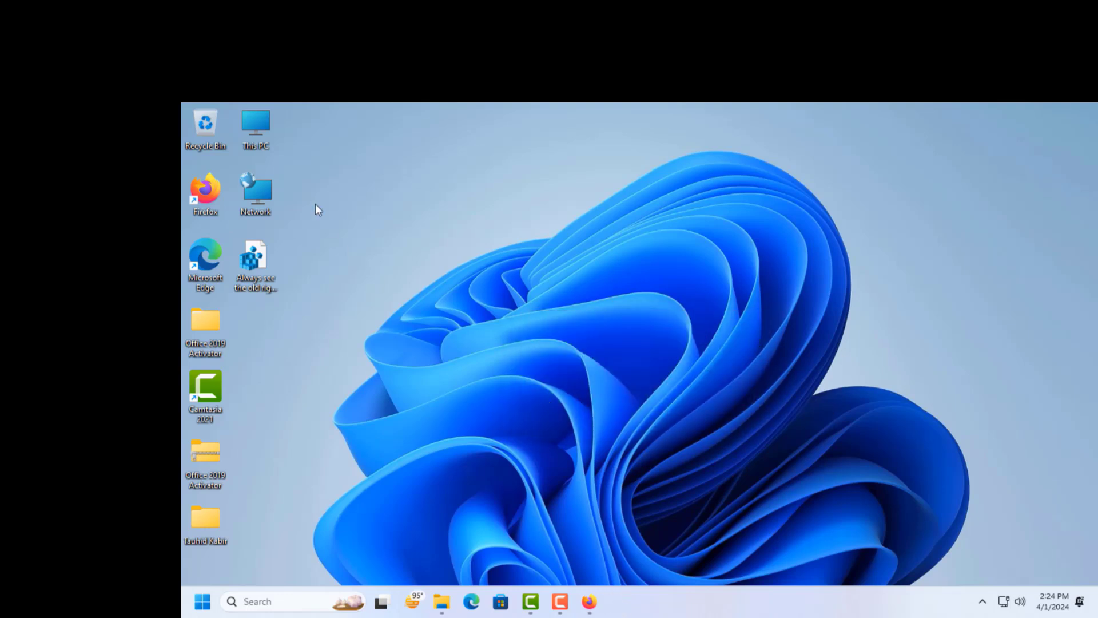
Step: Browse from This PC through Local Disk (C:) and Users to the profile's Downloads folder and run VirtualBox-7.0.14-161095-Win
double_click(251, 137)
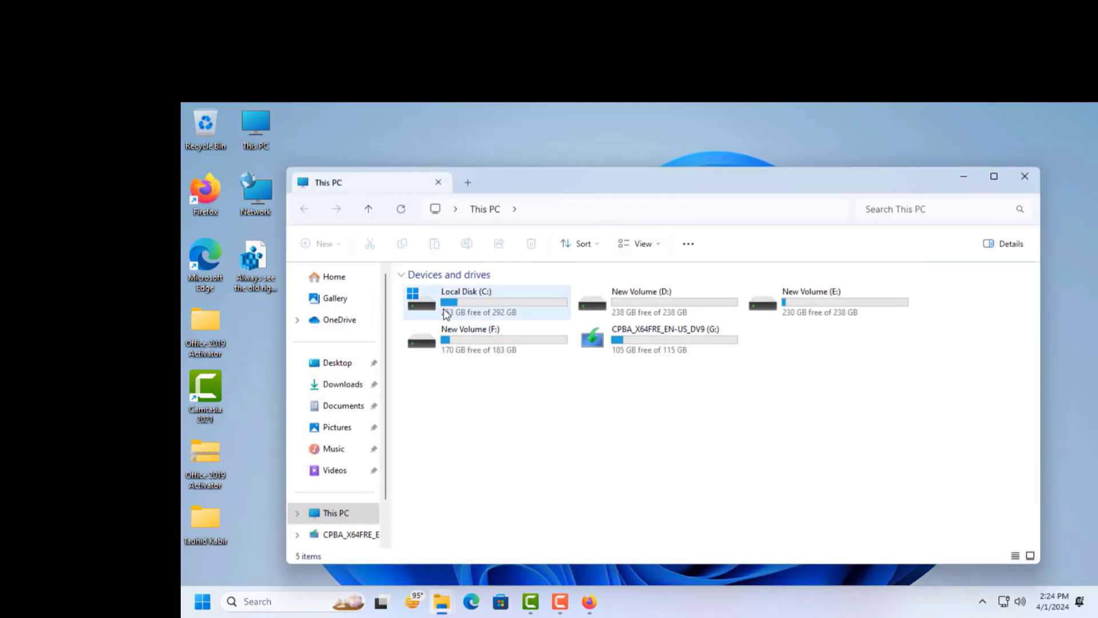
double_click(446, 303)
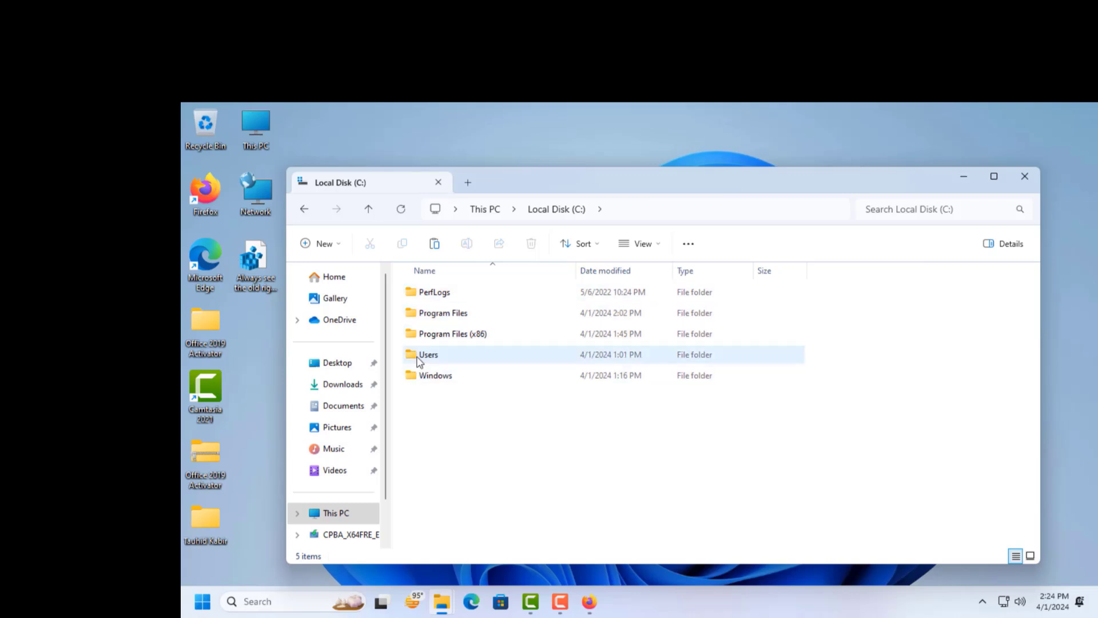
double_click(421, 357)
double_click(436, 318)
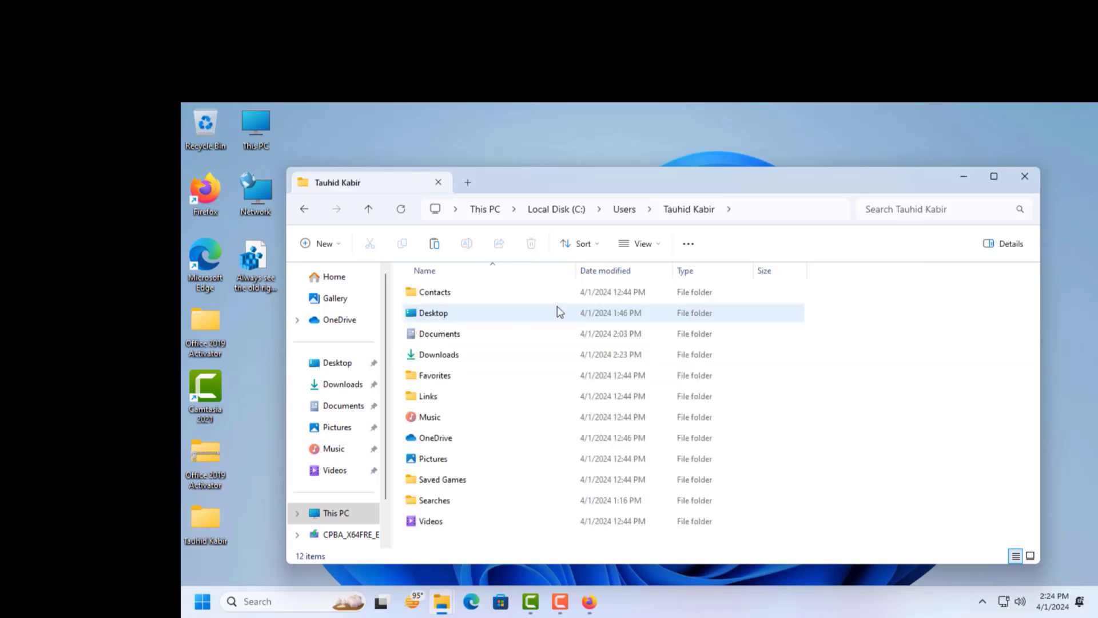
double_click(450, 355)
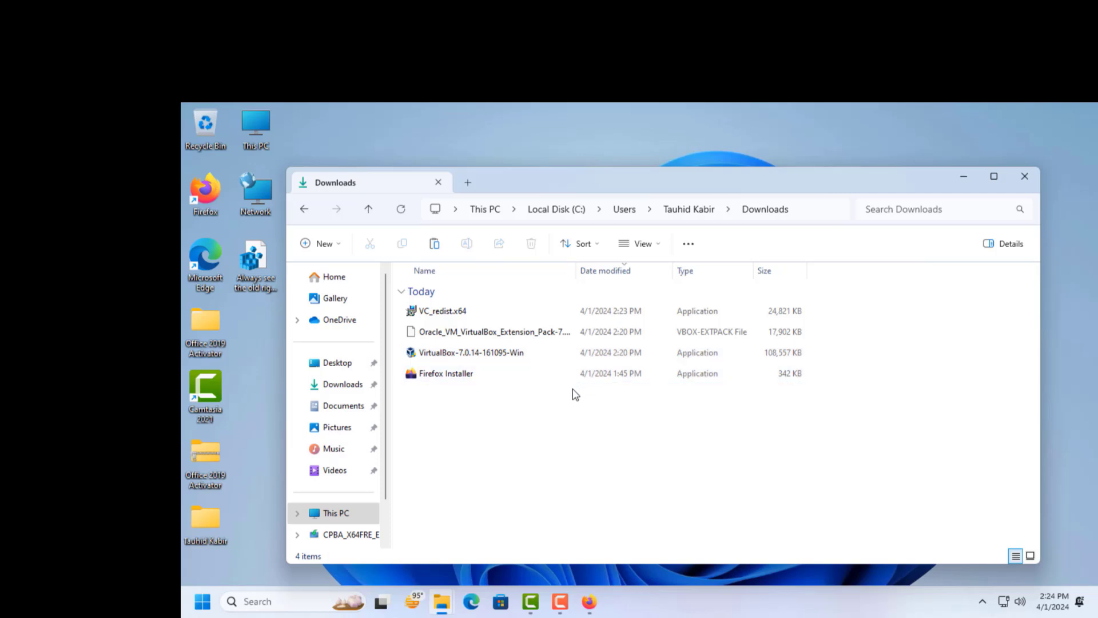
double_click(442, 358)
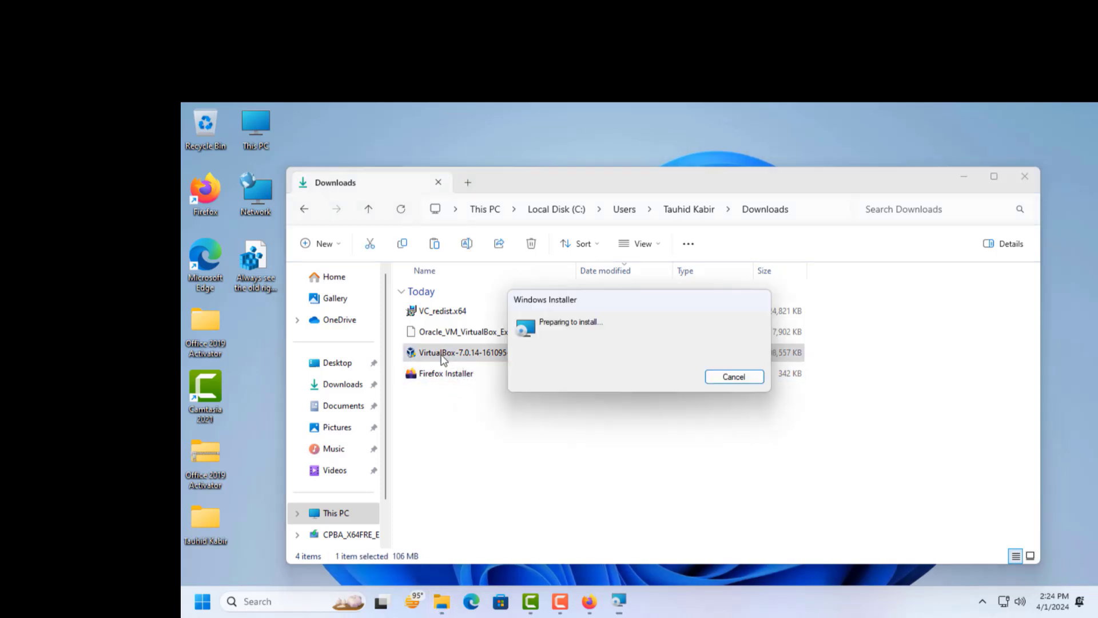
Step: Continue to Custom Setup and change the VirtualBox installation location to D:\Oracle VM
click(717, 460)
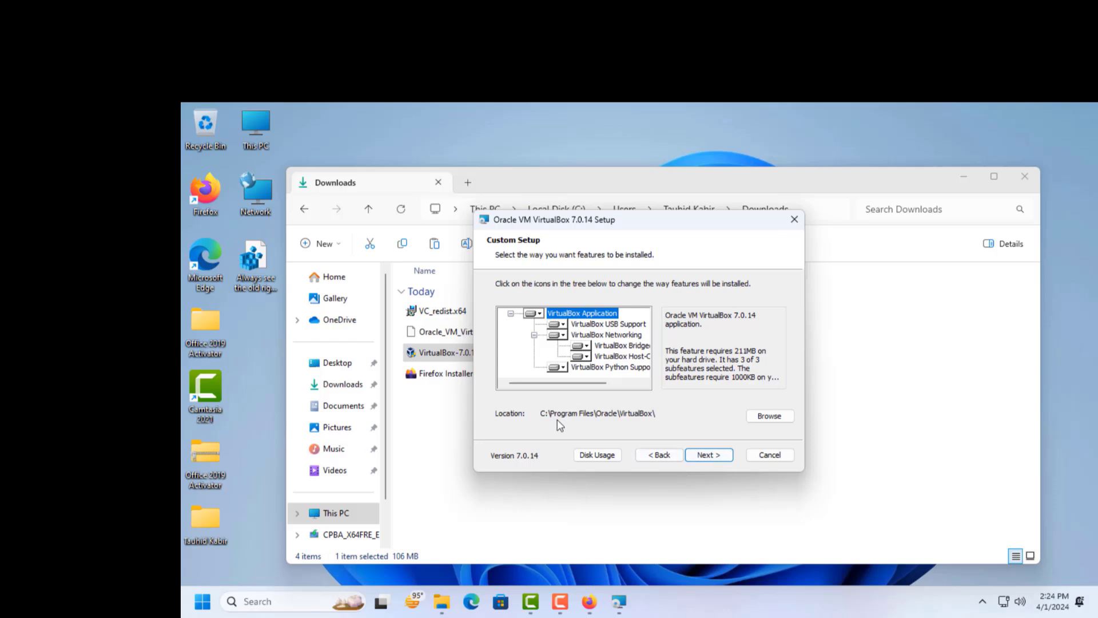
click(778, 416)
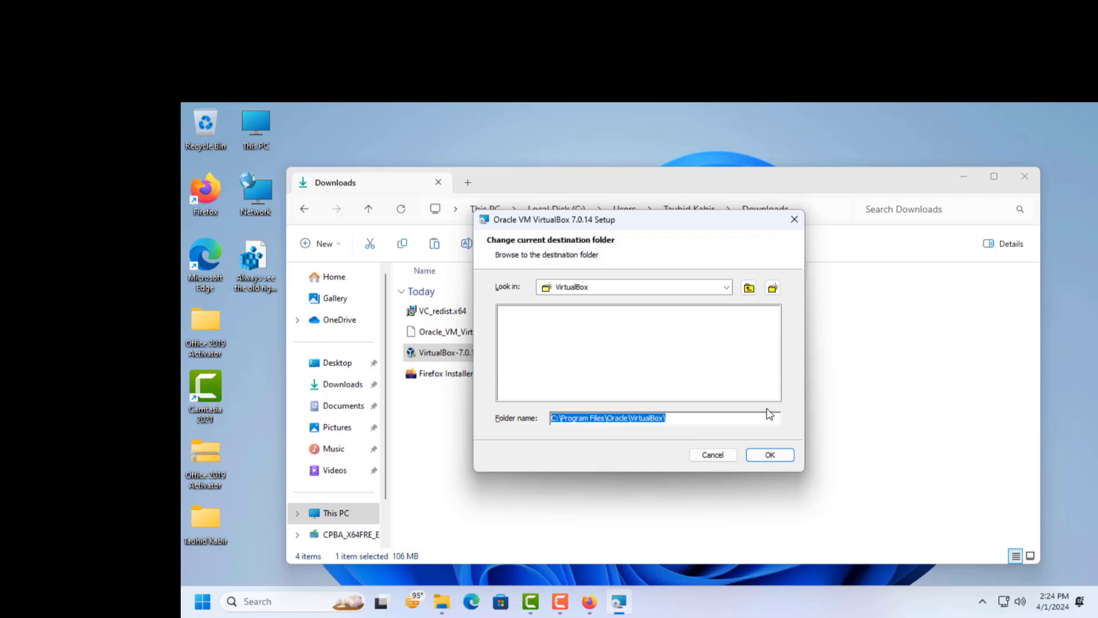
click(726, 287)
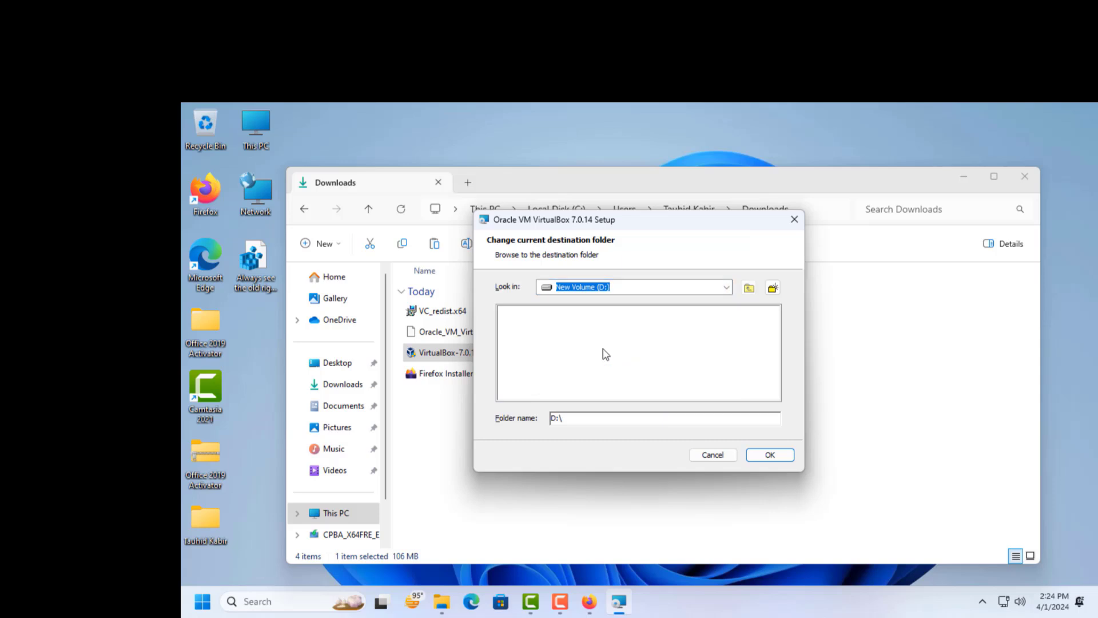
click(578, 418)
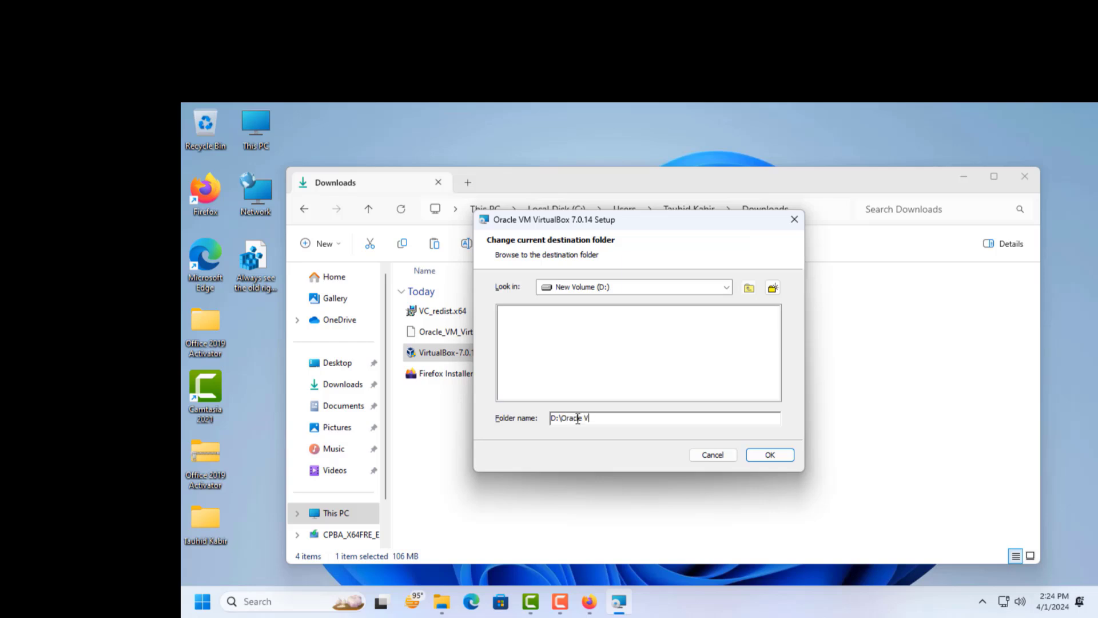
click(770, 455)
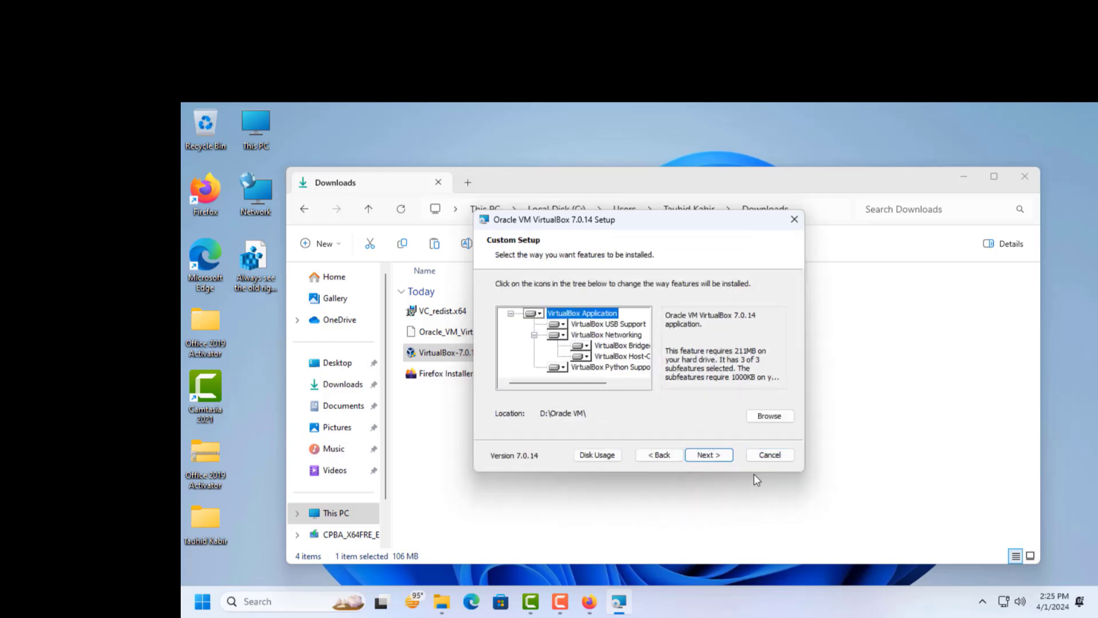
Step: Accept the network interfaces and missing Python dependencies notices, install VirtualBox 7.0.14, and finish setup with the option to start it enabled
click(706, 455)
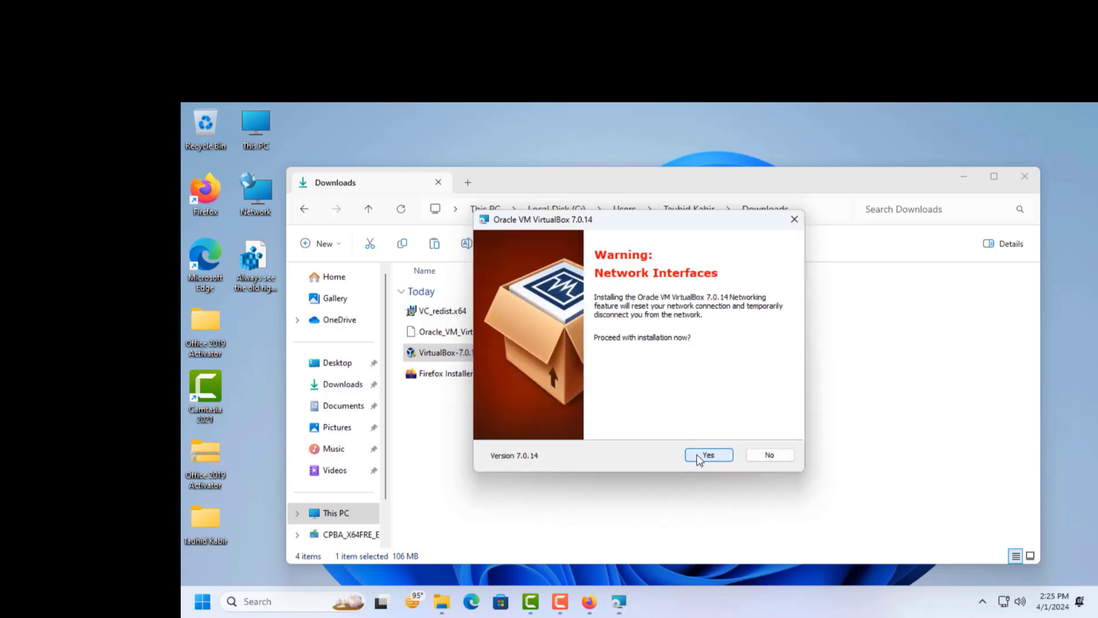
click(703, 456)
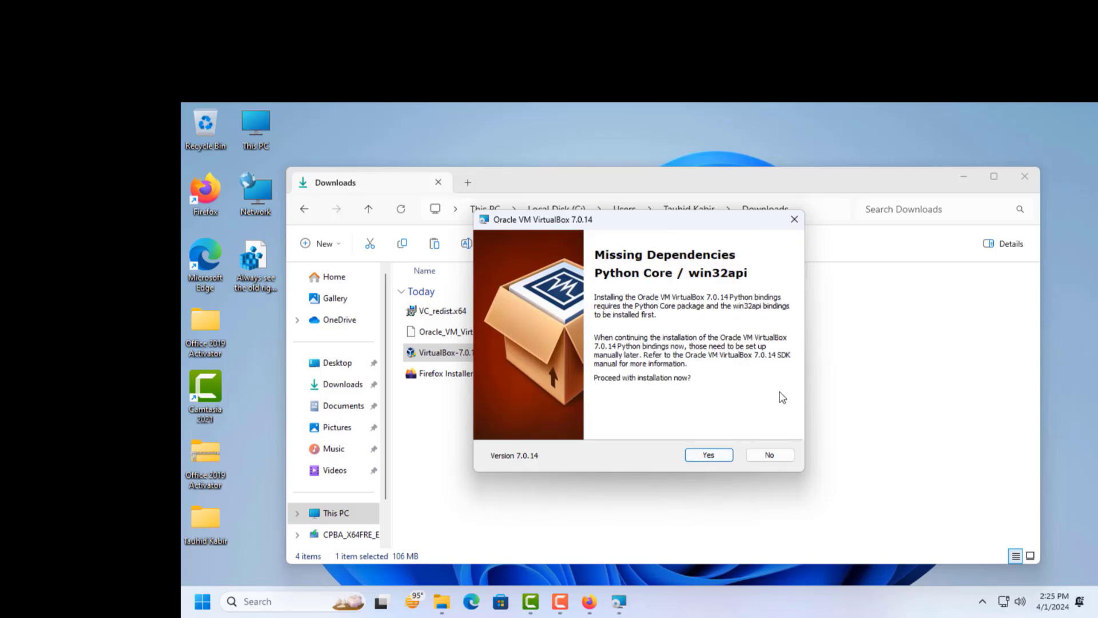
click(705, 456)
click(708, 455)
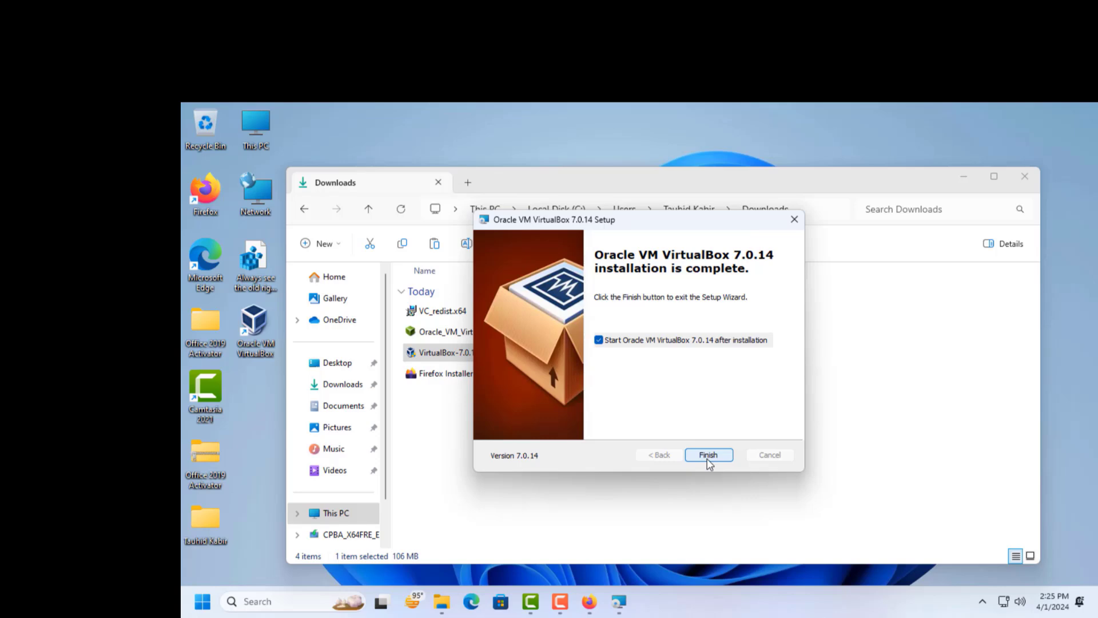
click(708, 455)
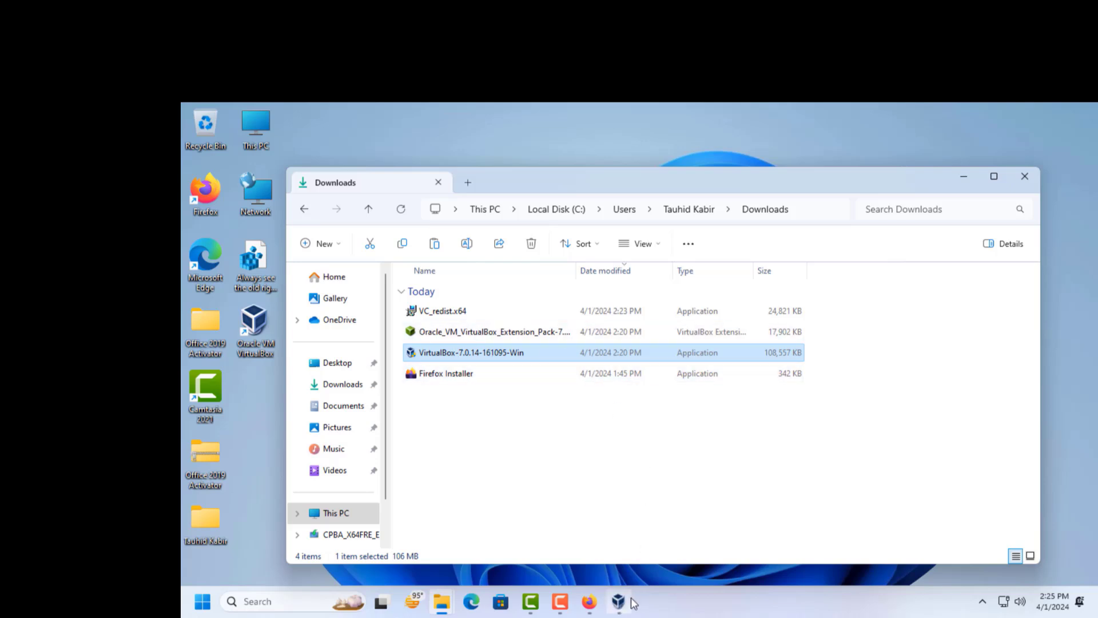
Step: Install the Oracle VM VirtualBox Extension Pack from the file in the Downloads folder and agree to its license
click(424, 335)
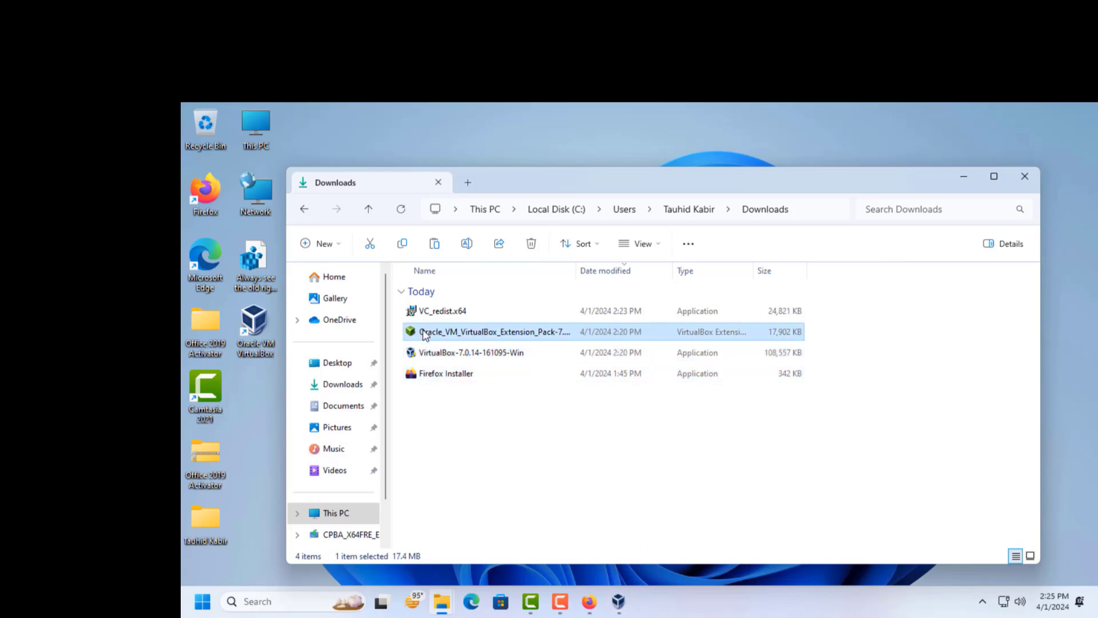
double_click(424, 335)
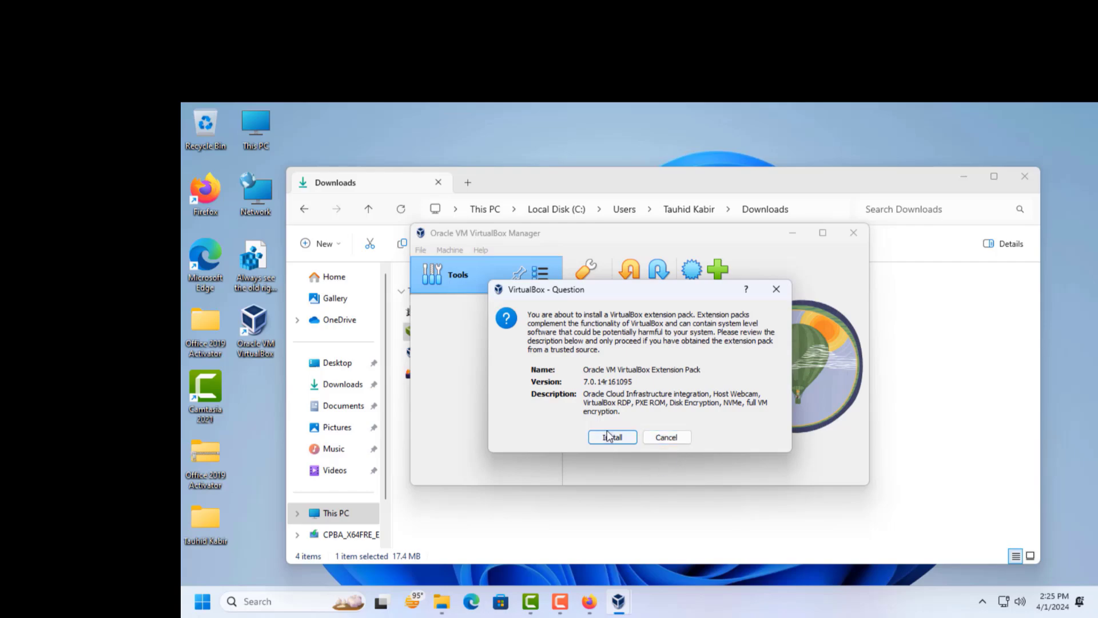
click(609, 436)
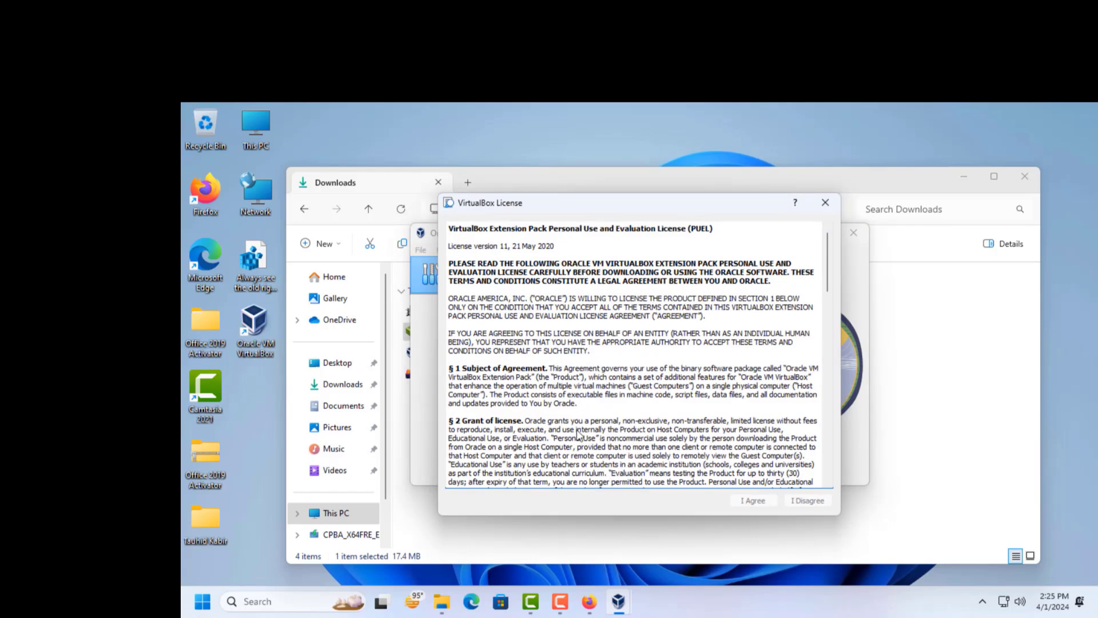
scroll(577, 435, down, 20)
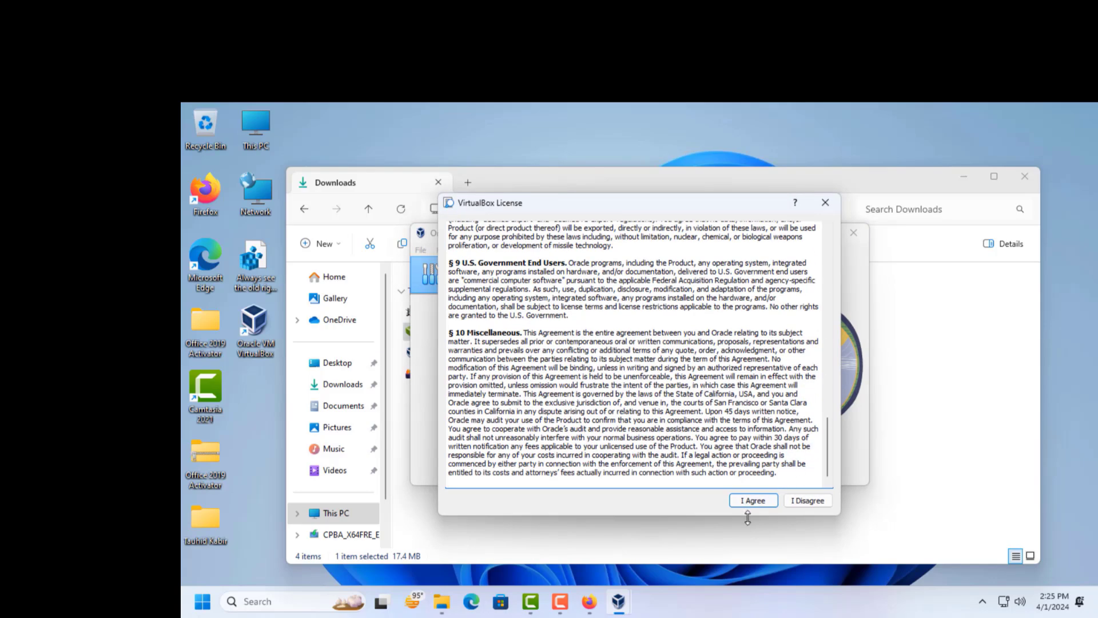
click(746, 503)
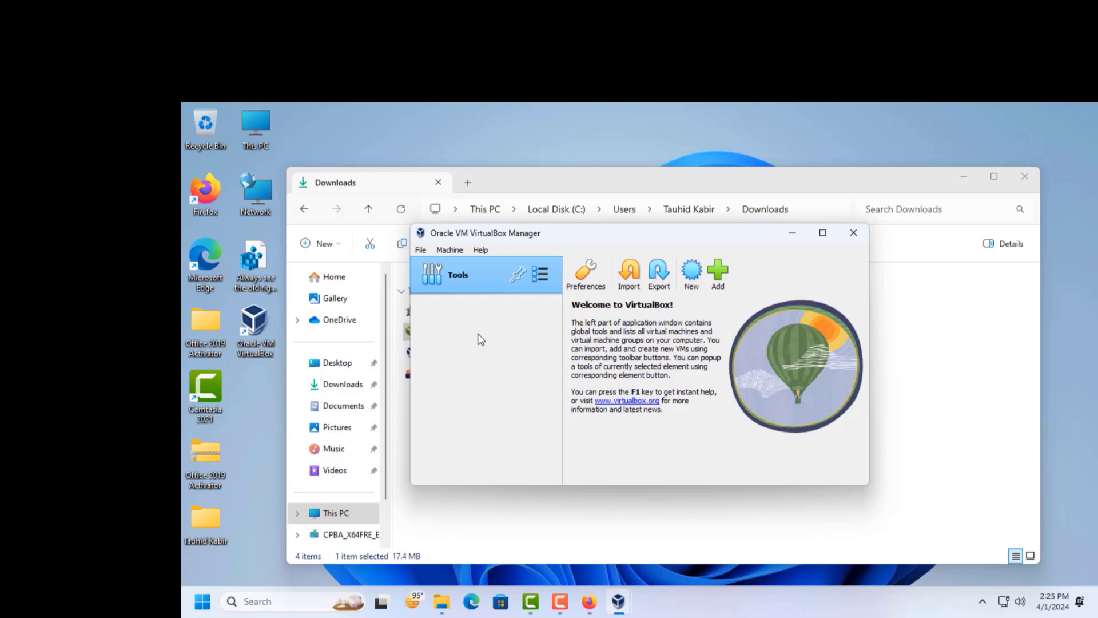
mouse_move(563, 610)
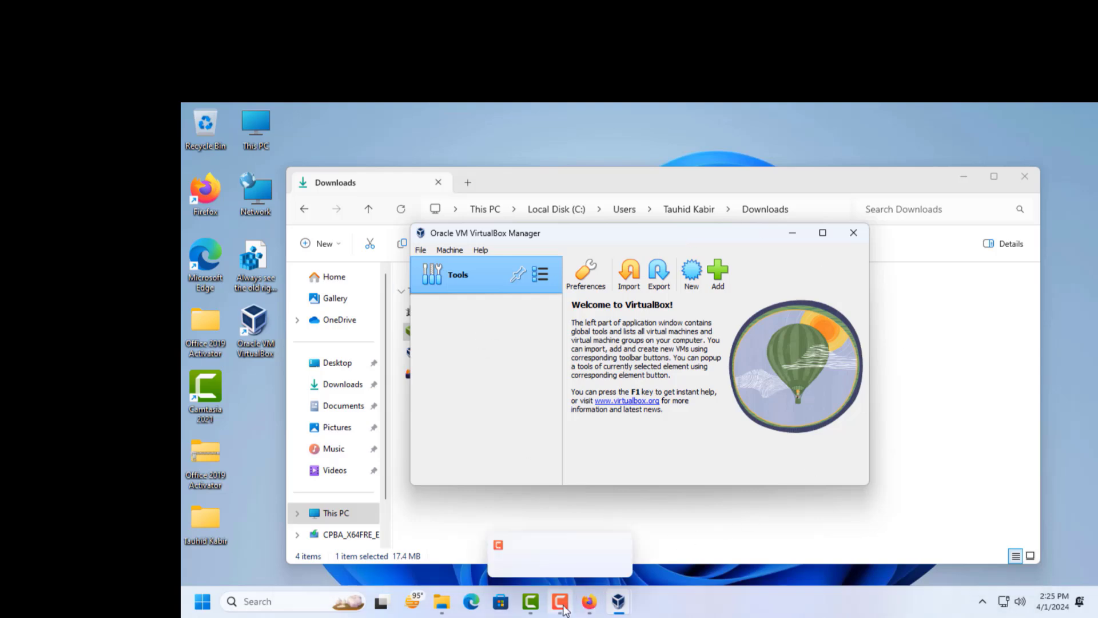
click(543, 547)
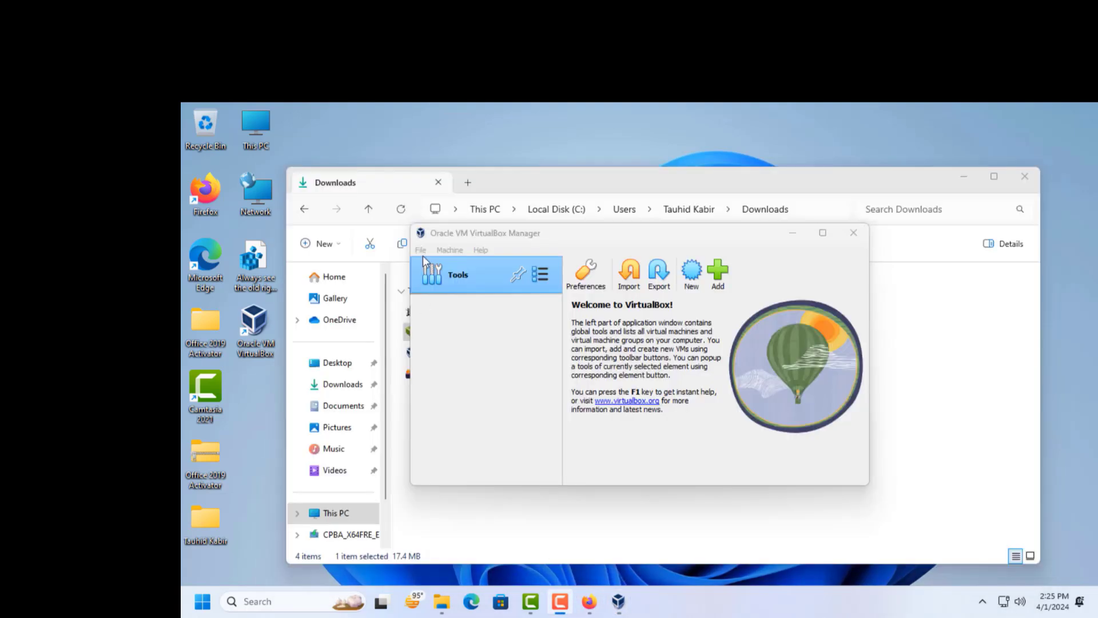